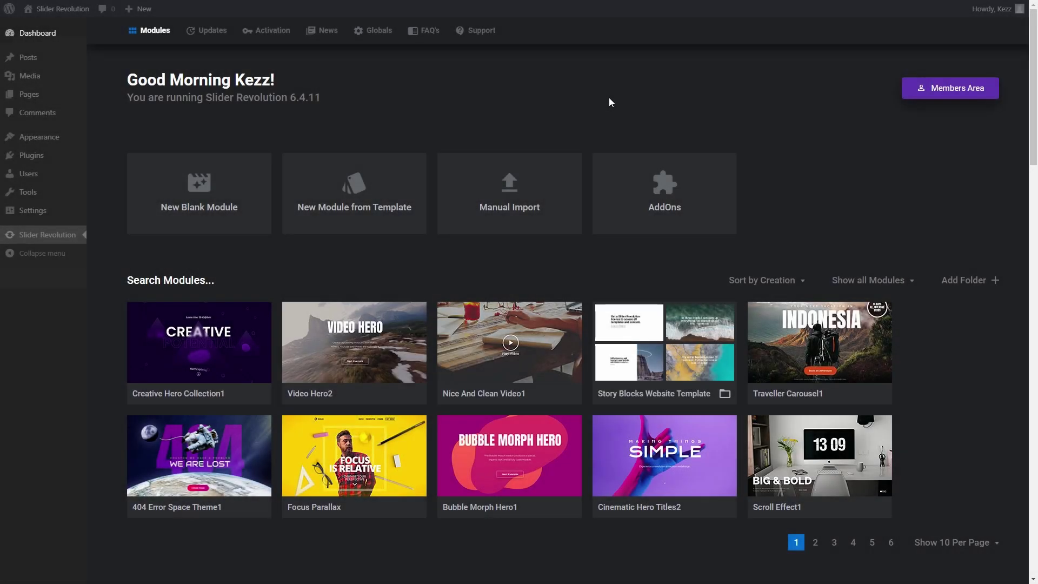
Search the template library for 'nice and clean video' and install it as Nice And Clean Video2.
left_click(348, 223)
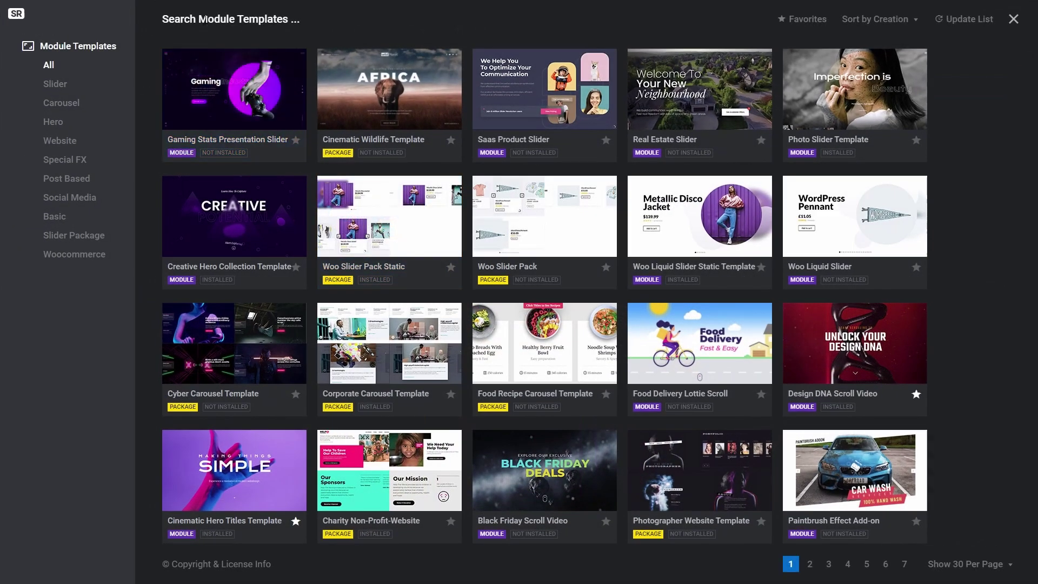
left_click(206, 19)
type("nice and clean video")
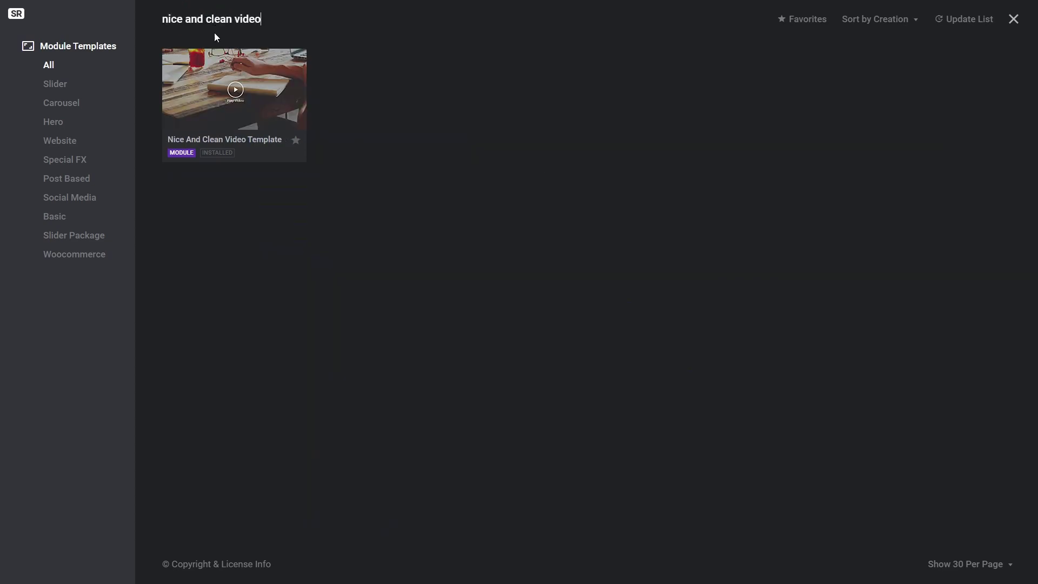
mouse_move(290, 161)
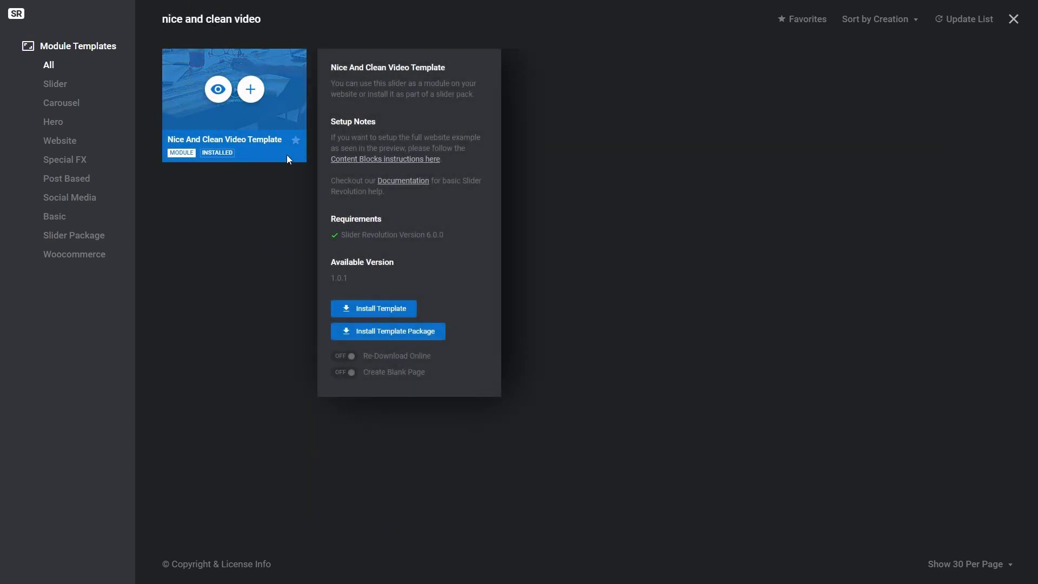
left_click(373, 309)
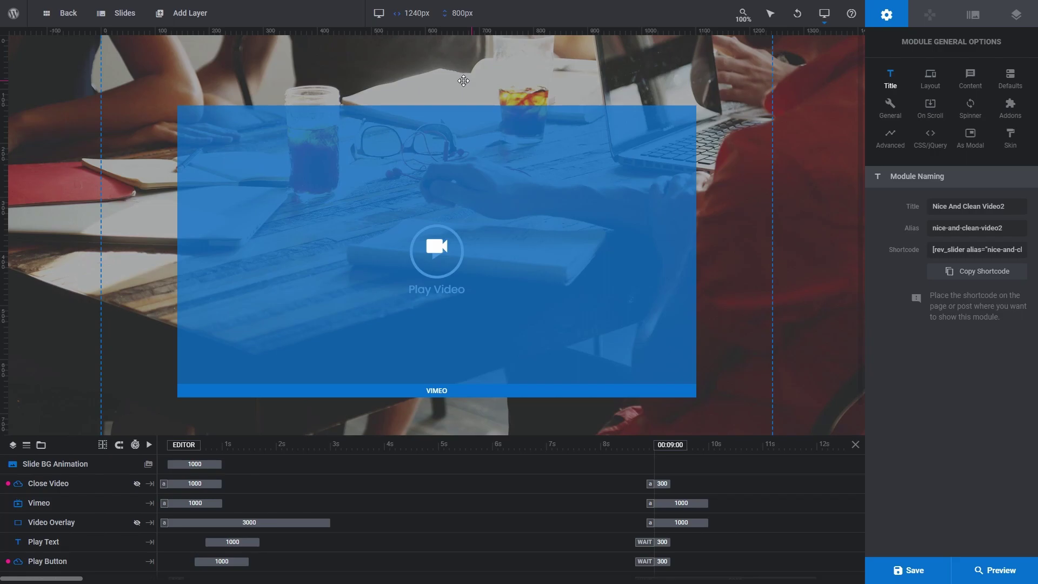
Rename the Vimeo layer to Video-Layer and preview the module.
left_click(467, 157)
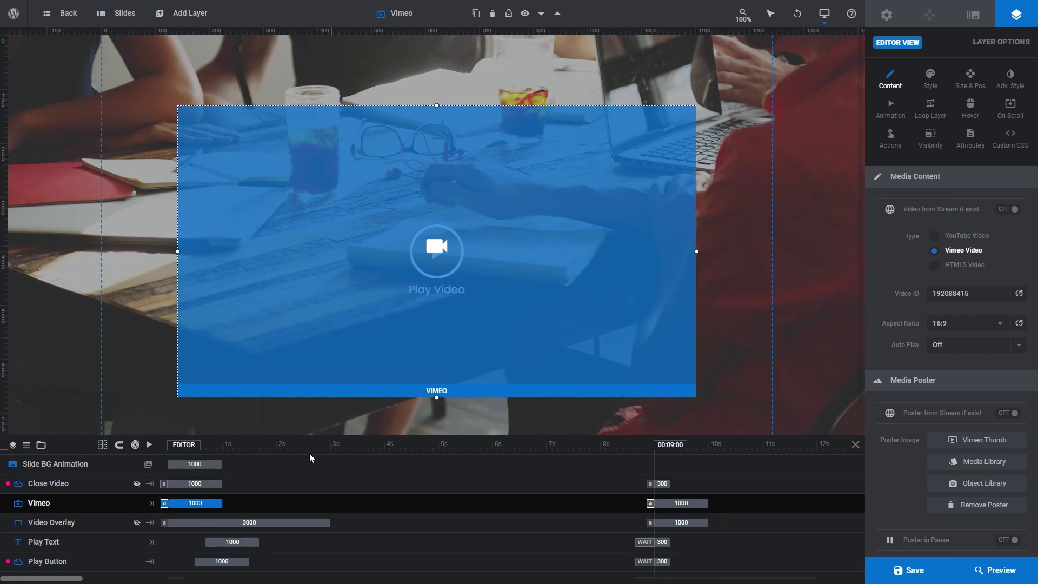
double_click(36, 502)
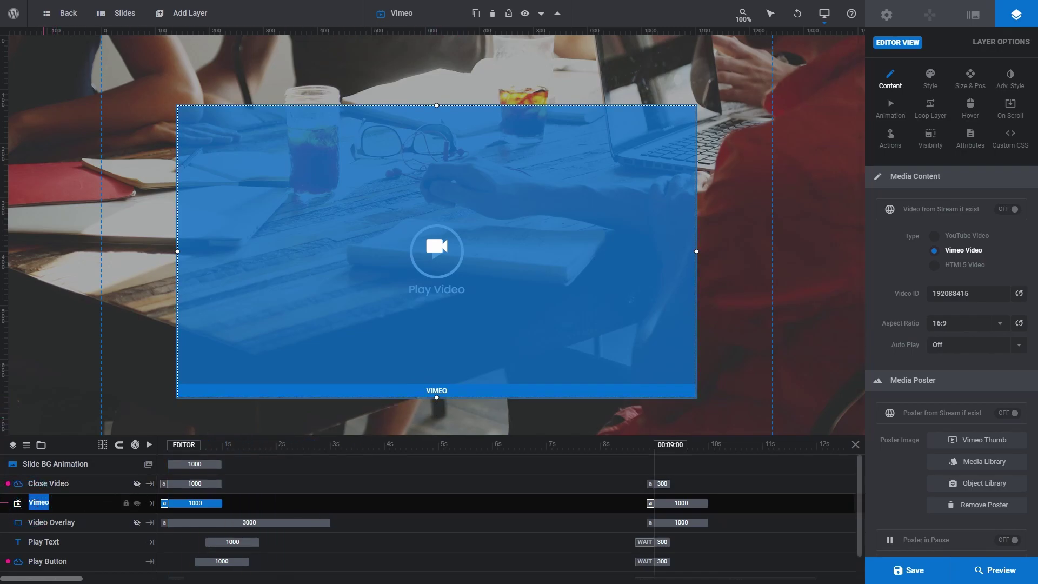
type("Video-Layer")
key("Return")
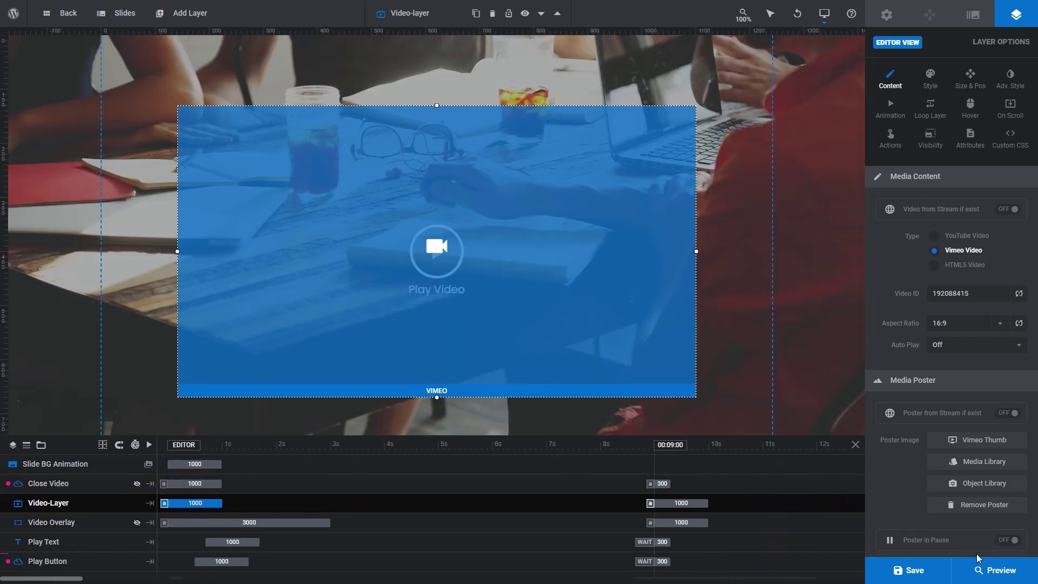
left_click(992, 570)
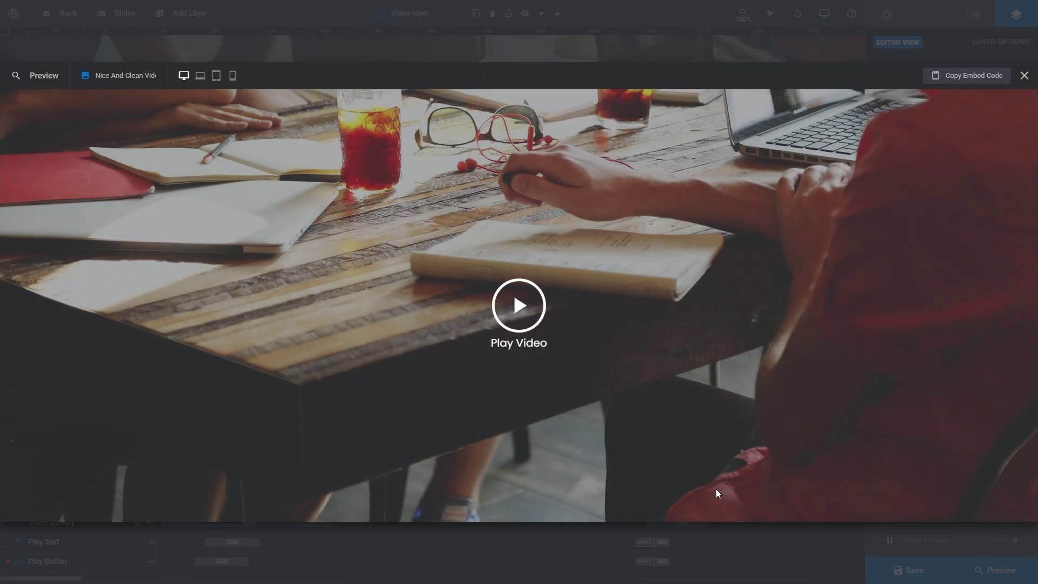
Play the Vimeo video in the preview, close it, and select the current video ID 192088415.
left_click(518, 307)
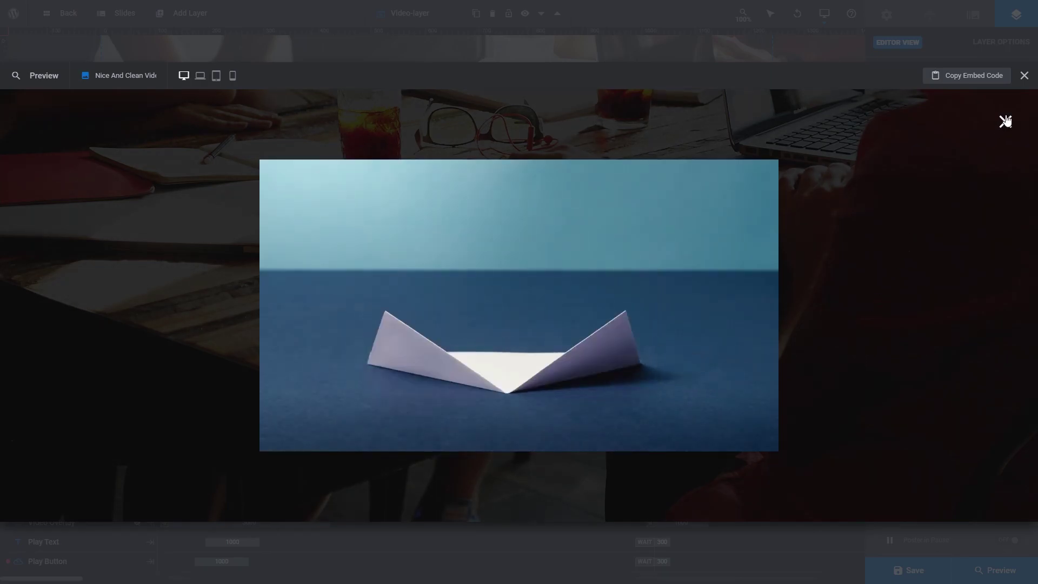
left_click(1024, 76)
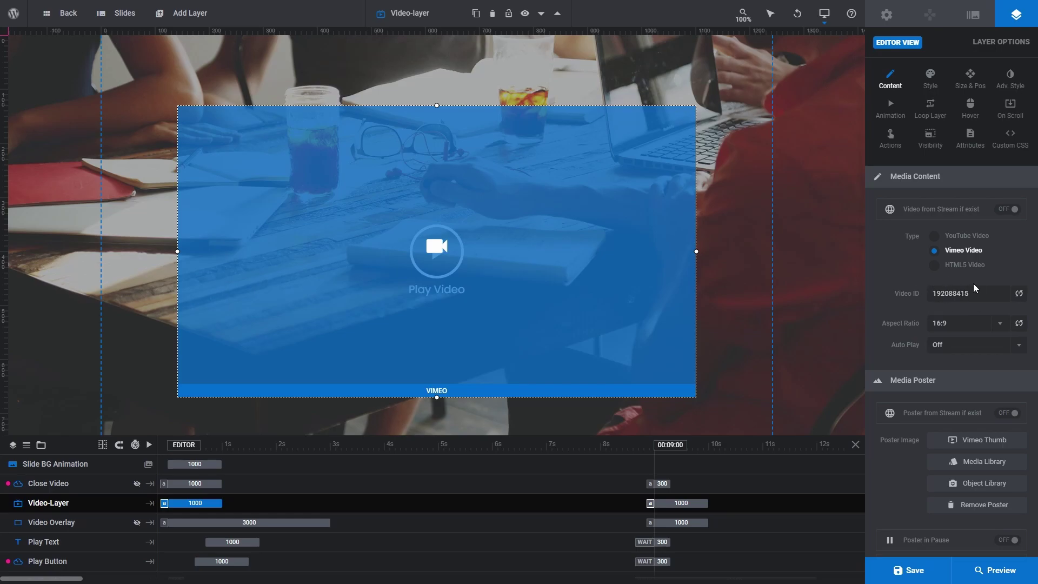
left_click_drag(971, 294, 910, 292)
Switch to the browser and select video ID 258760633 in the Vimeo page address.
key("alt+Tab")
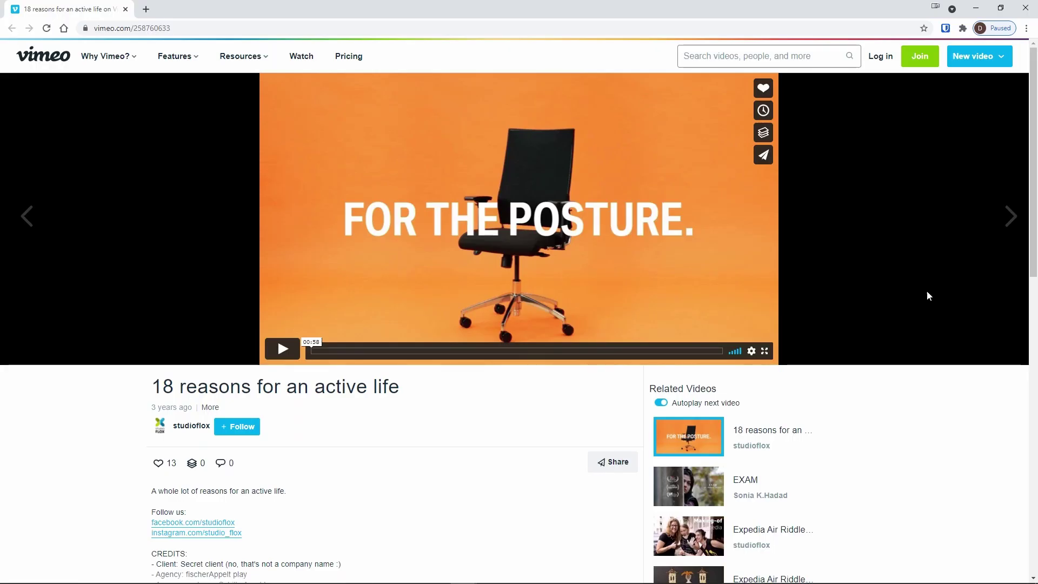
left_click_drag(133, 28, 189, 28)
key("ctrl+c")
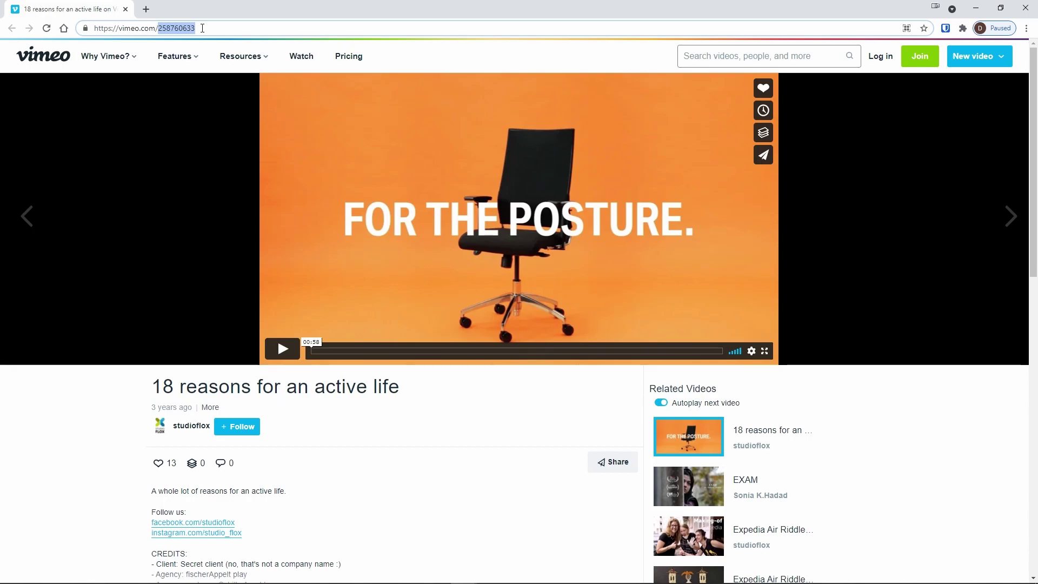
Paste 258760633 as Video-Layer's Vimeo ID and reload the video.
key("alt+Tab")
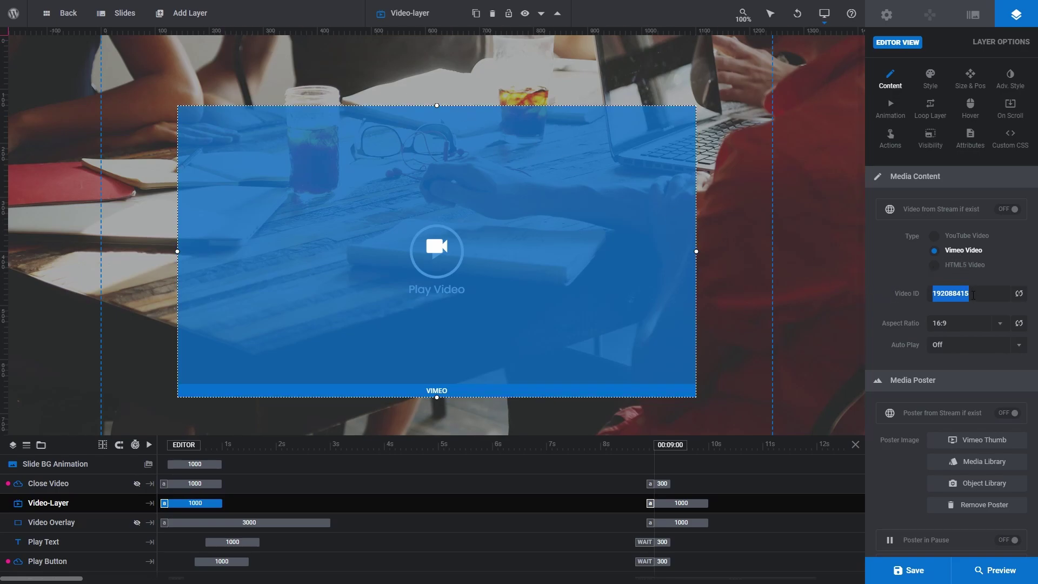
key("ctrl+v")
left_click(1018, 296)
Preview the module and play the new '18 reasons for an active life' video.
left_click(996, 569)
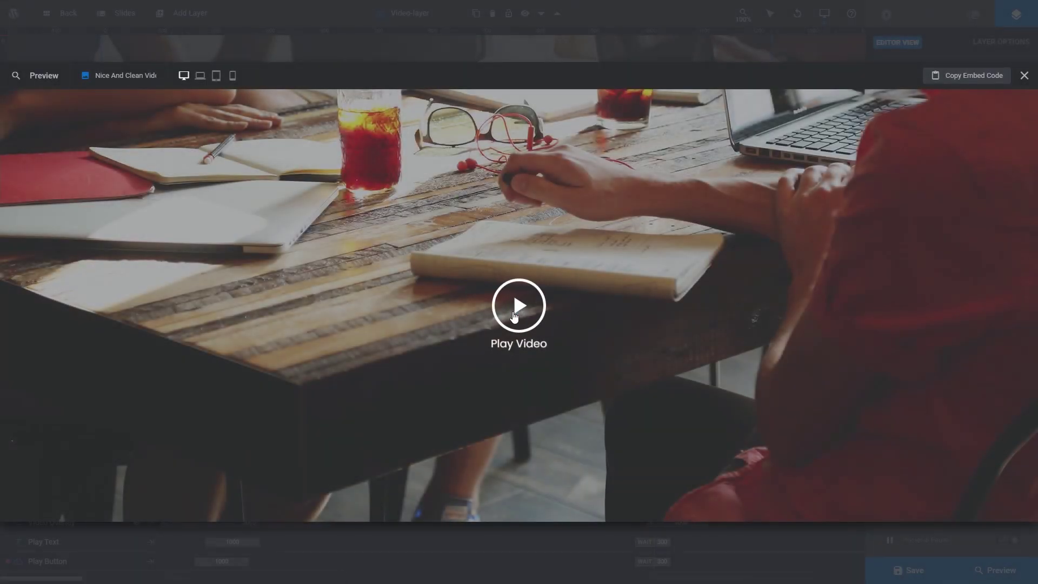
left_click(515, 316)
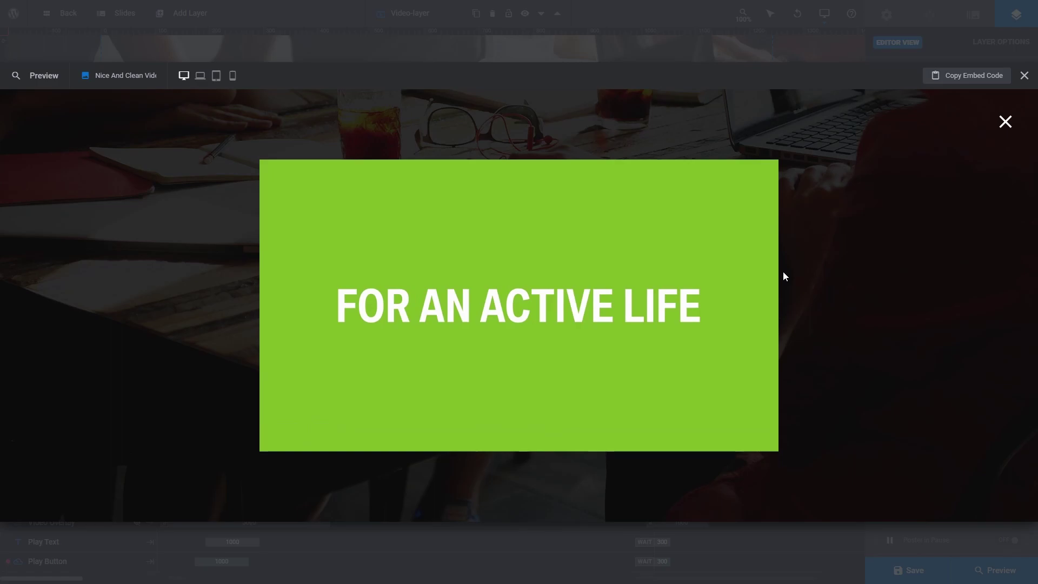
Close the preview and change Video-Layer's type from Vimeo to HTML5 Video.
left_click(1024, 76)
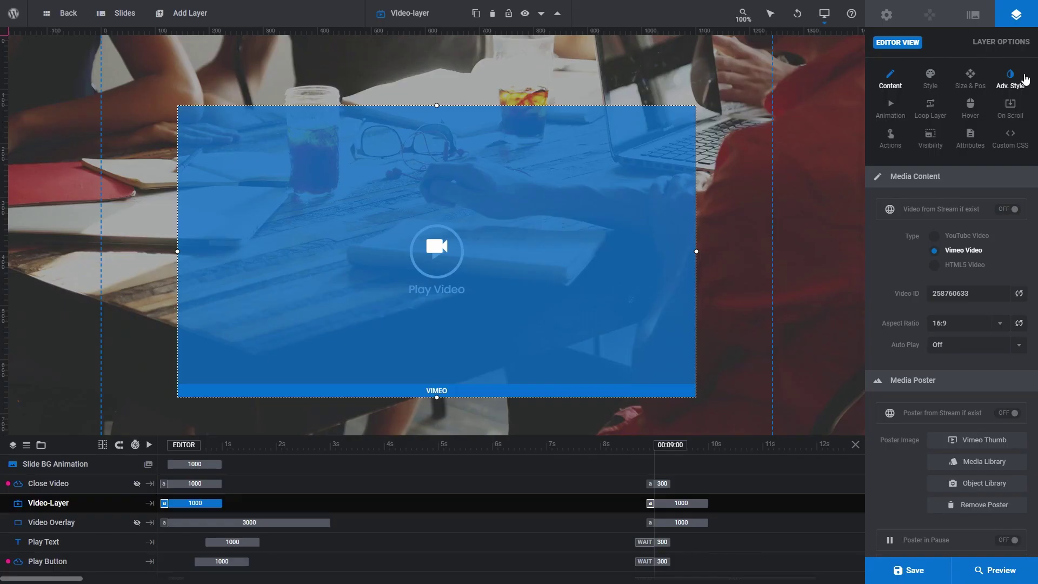
left_click(934, 265)
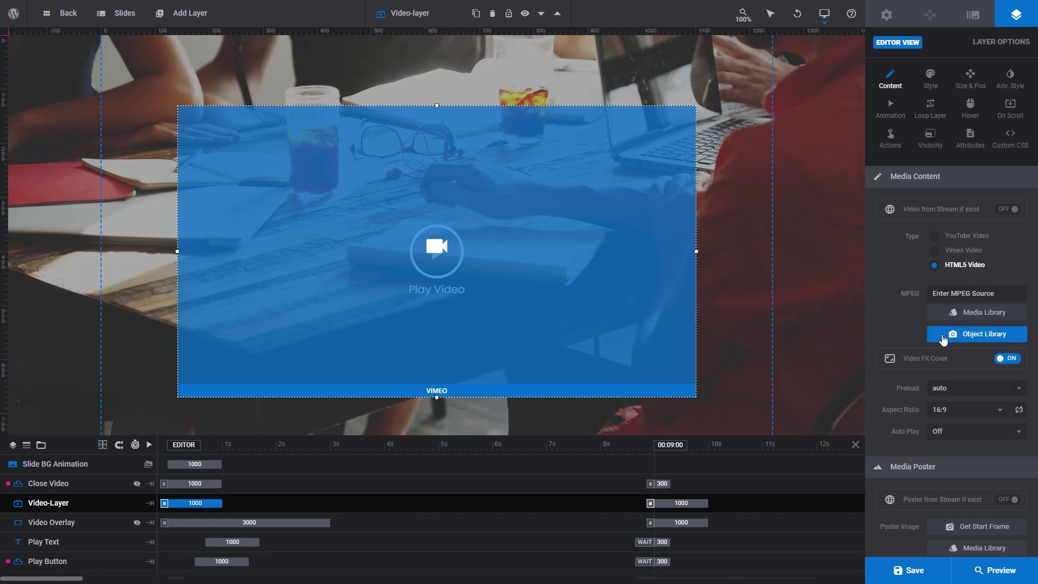
Search the media library for '.mp4' and insert iceberg.mp4 as the HTML5 MPEG source.
left_click(944, 317)
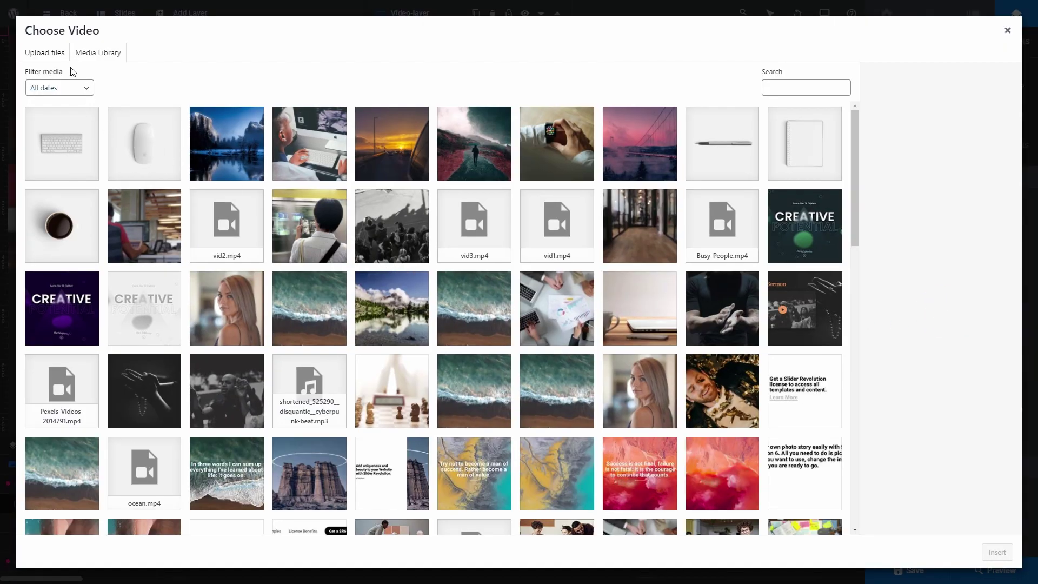
left_click(46, 53)
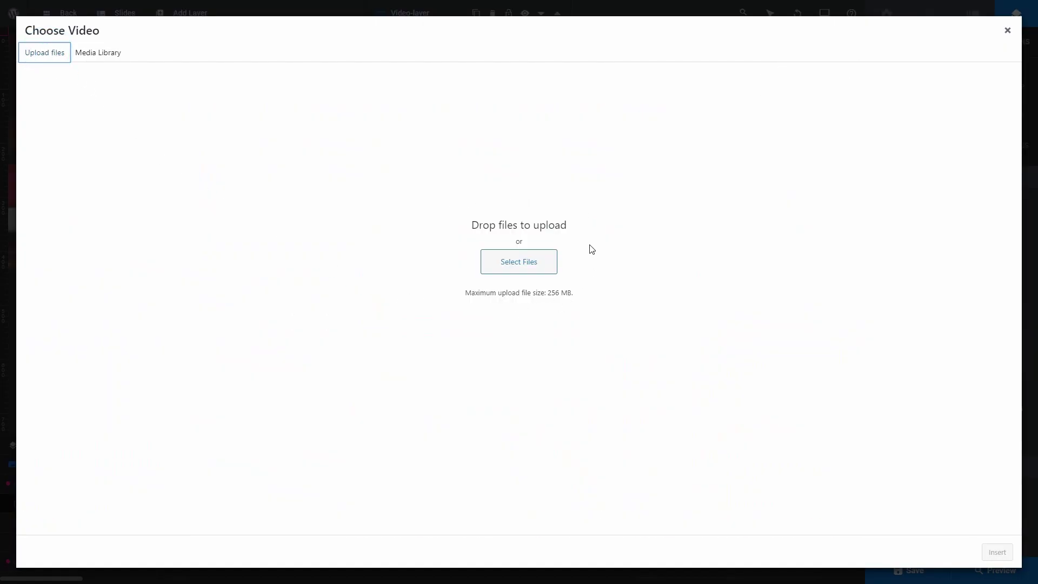
left_click(95, 54)
left_click(782, 90)
type(".mp4")
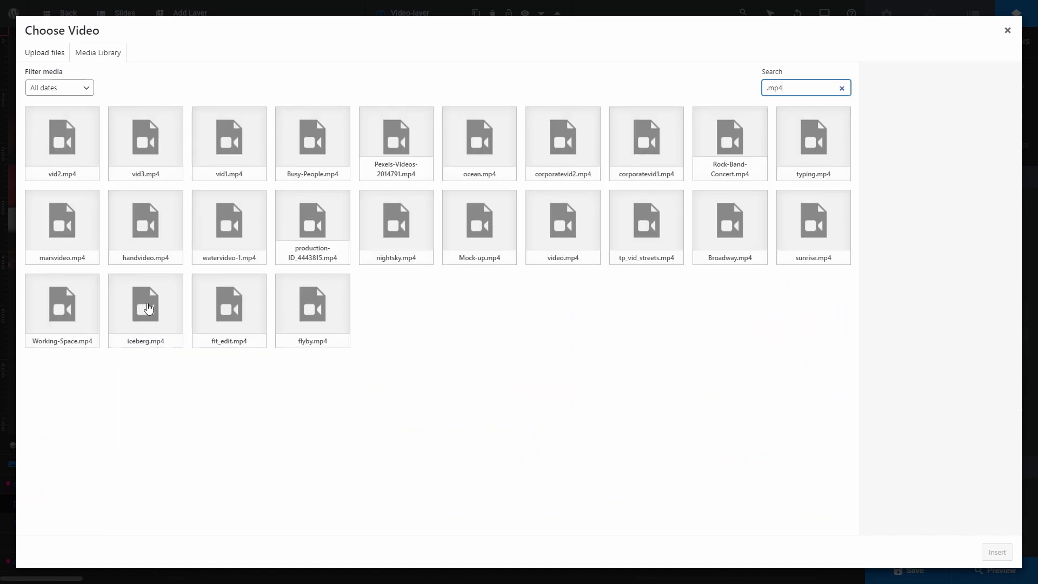
left_click(149, 308)
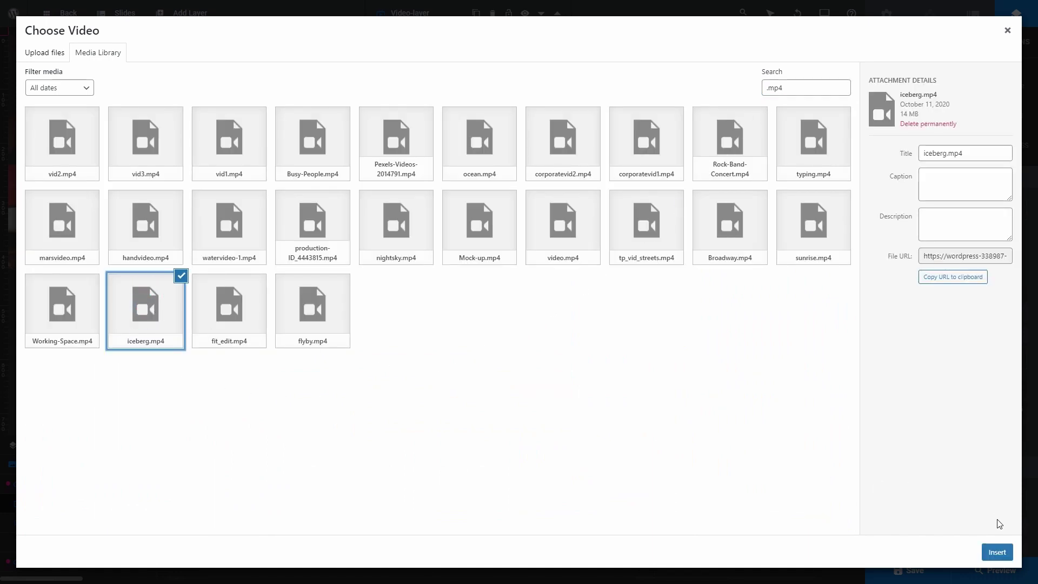
left_click(997, 553)
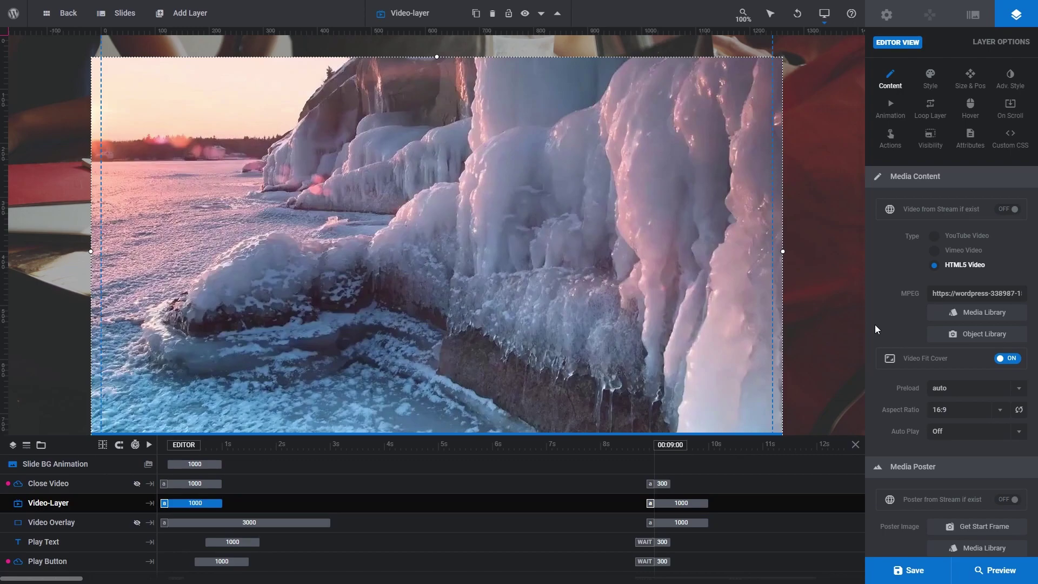
Resize Video-Layer to about 981 × 553 px and select its whole MPEG source address.
left_click_drag(783, 251, 714, 251)
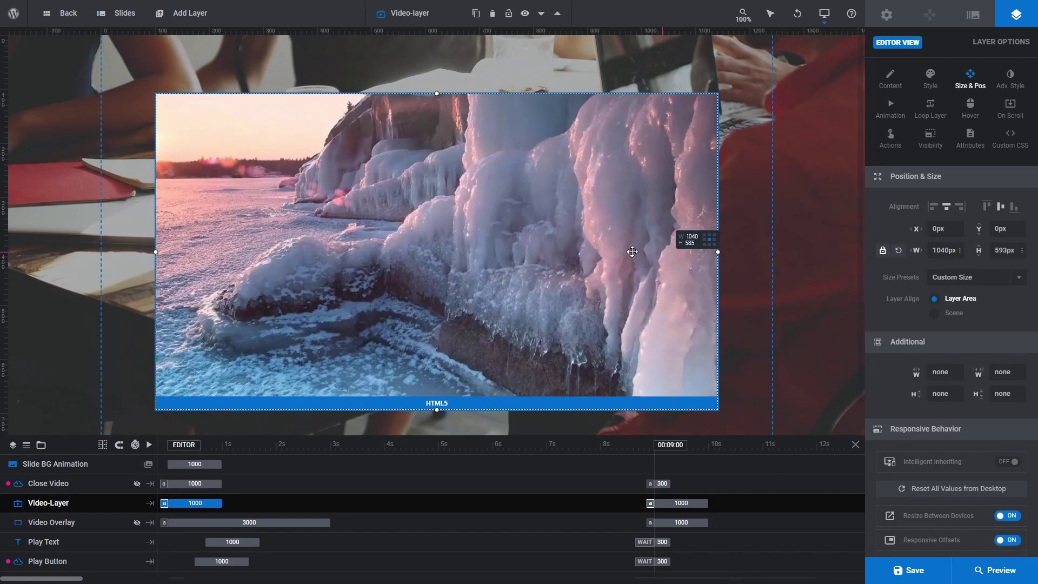
left_click_drag(626, 251, 621, 251)
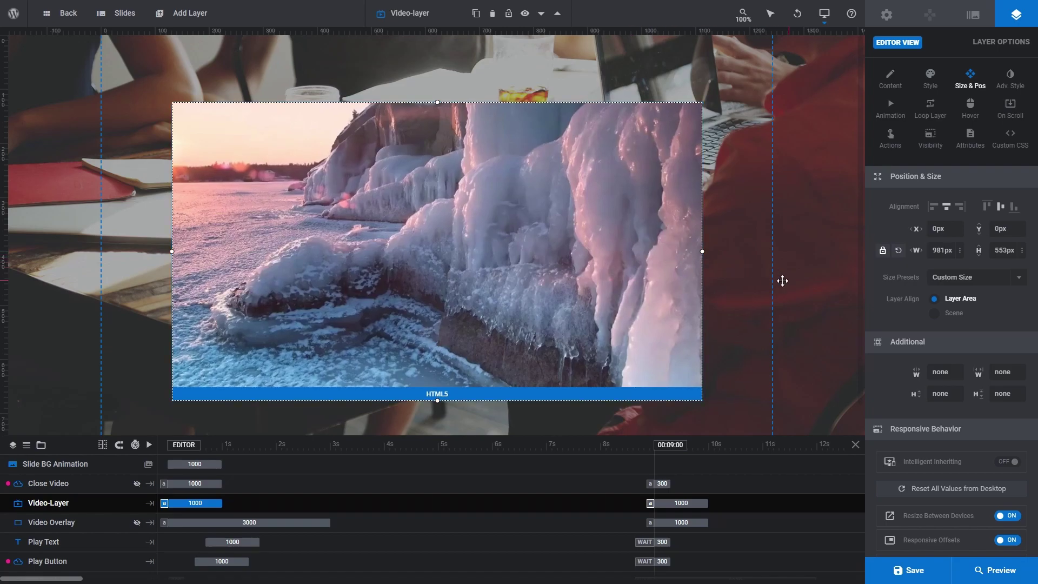
left_click(891, 81)
left_click(936, 291)
triple_click(936, 292)
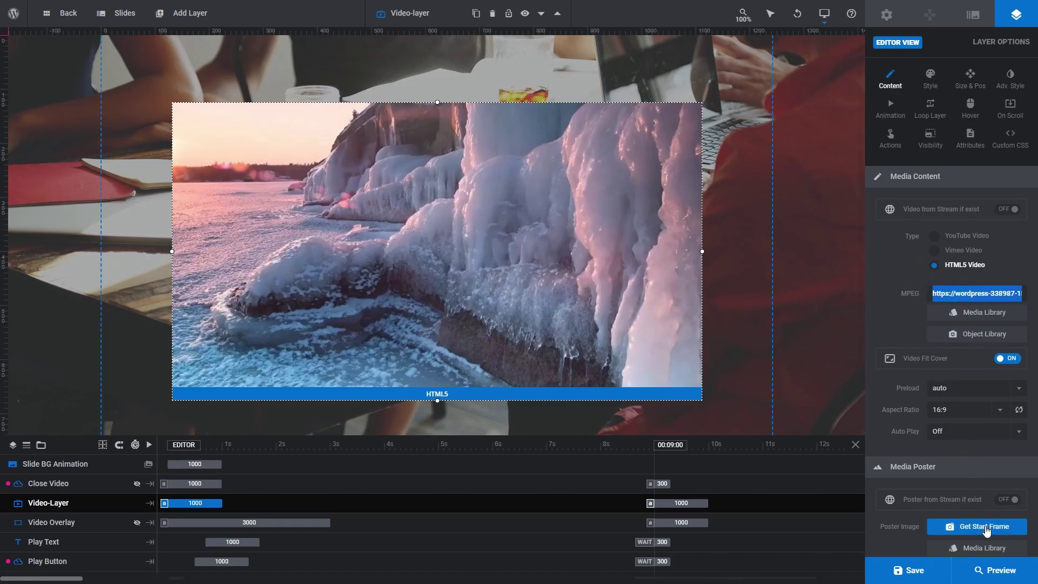
left_click(993, 571)
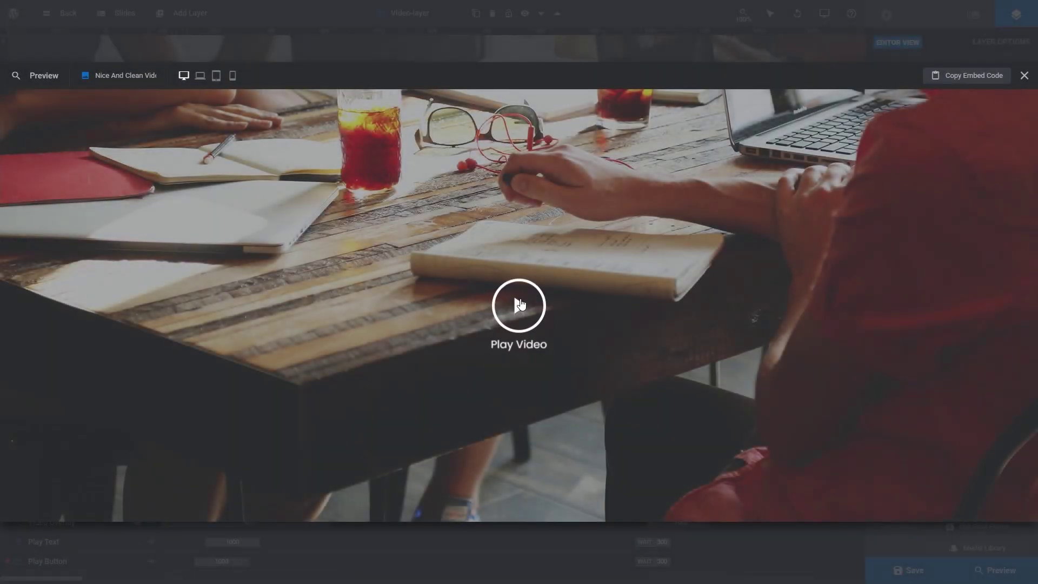
left_click(543, 313)
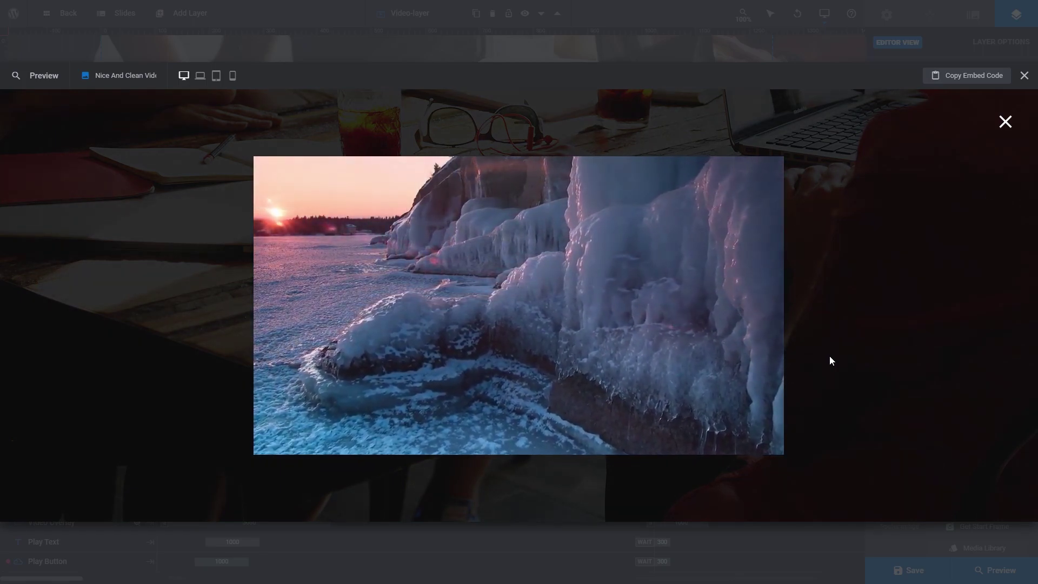
left_click(1022, 76)
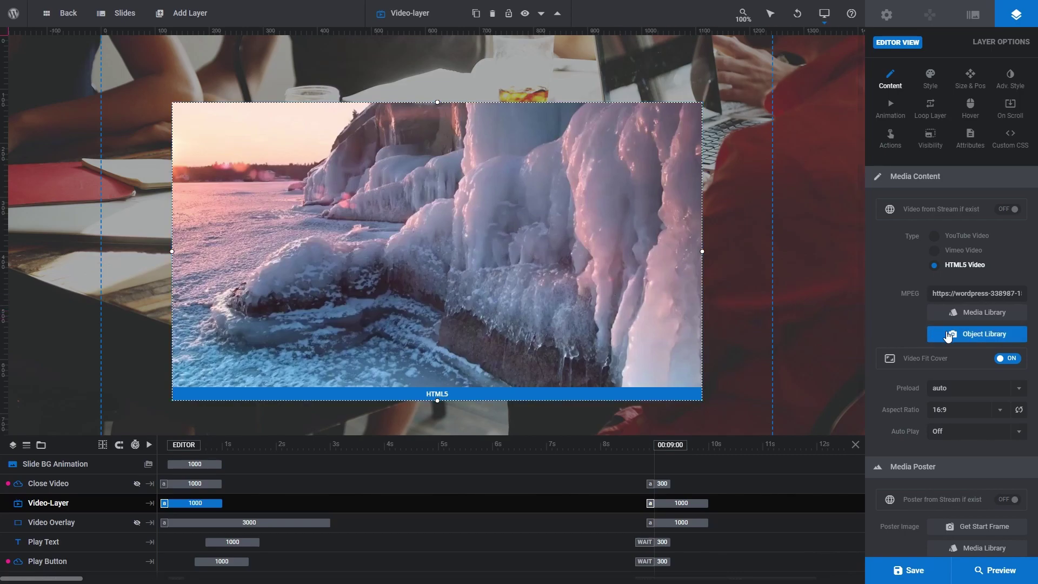
Pick the Earth clip from the Object Library as Video-Layer's HTML5 video.
left_click(954, 335)
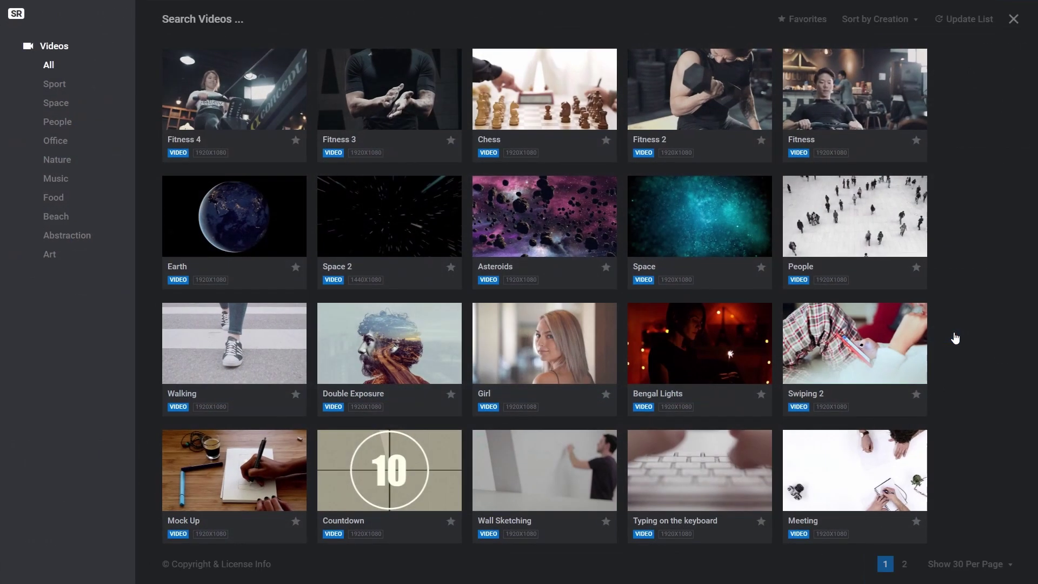
mouse_move(235, 218)
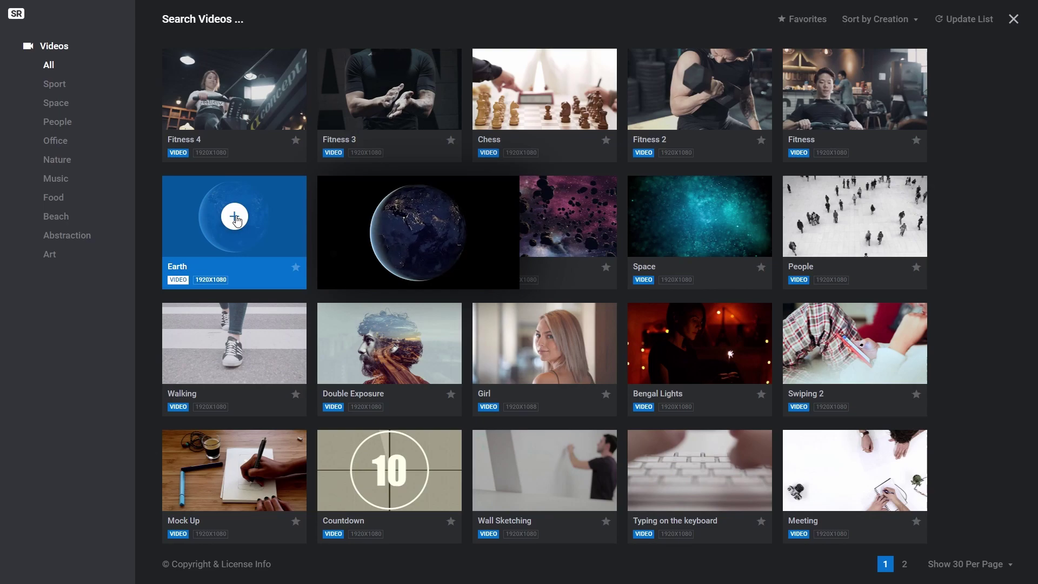
left_click(234, 216)
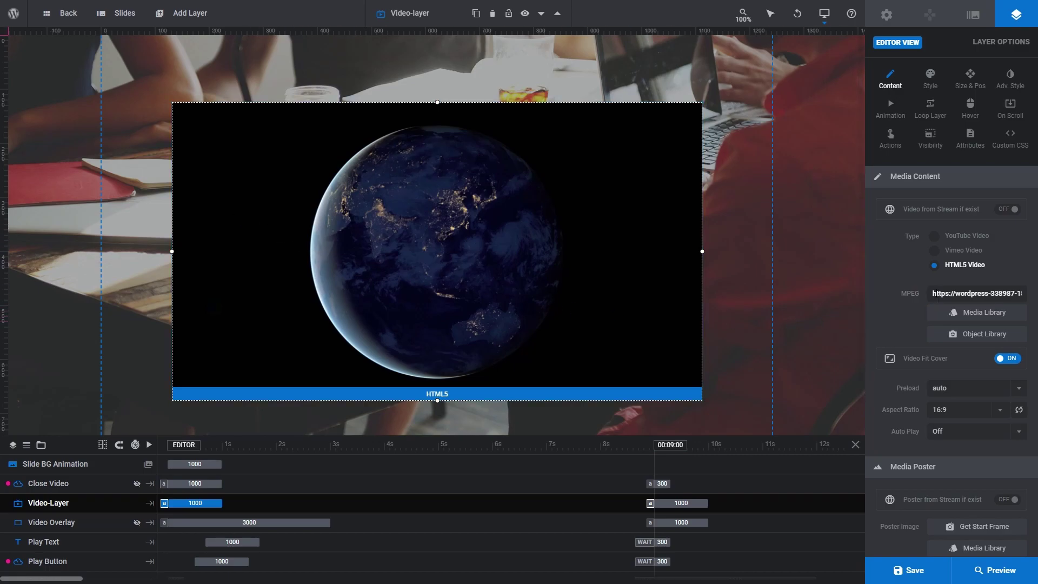
triple_click(933, 293)
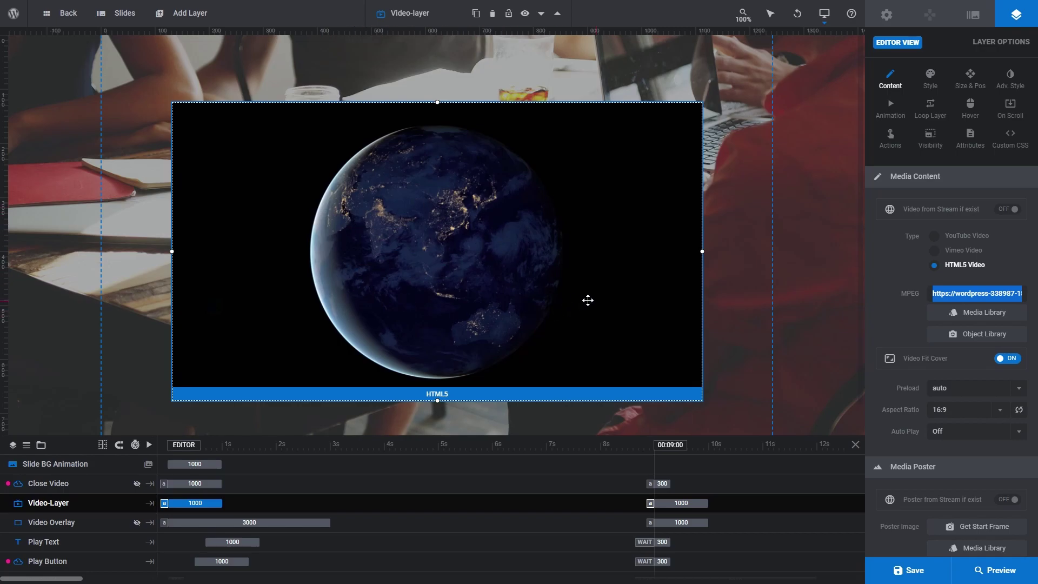
Preview and play the Earth video, then switch the video layer to YouTube and select ID 52.
left_click(978, 571)
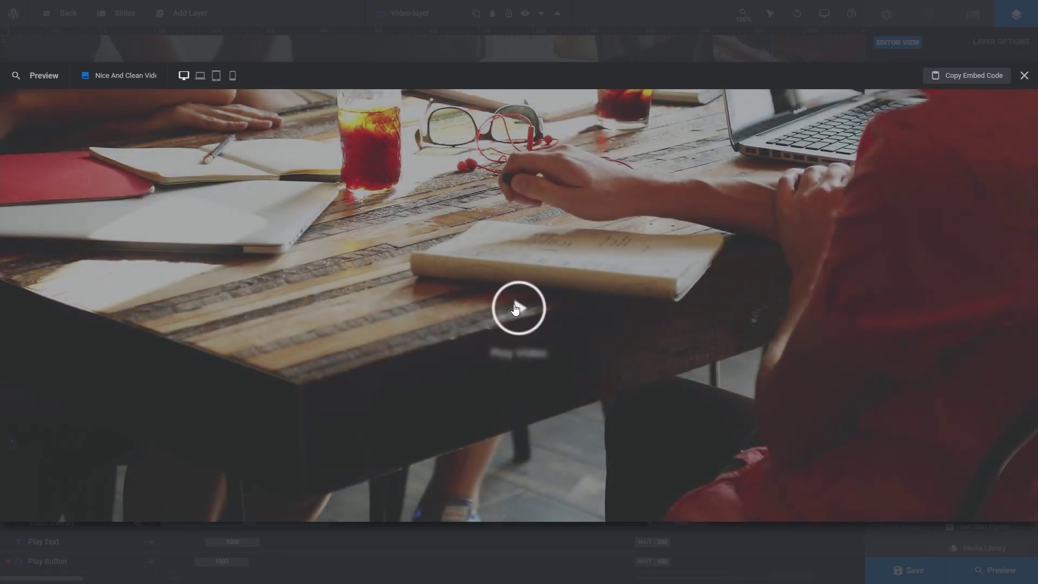
left_click(517, 305)
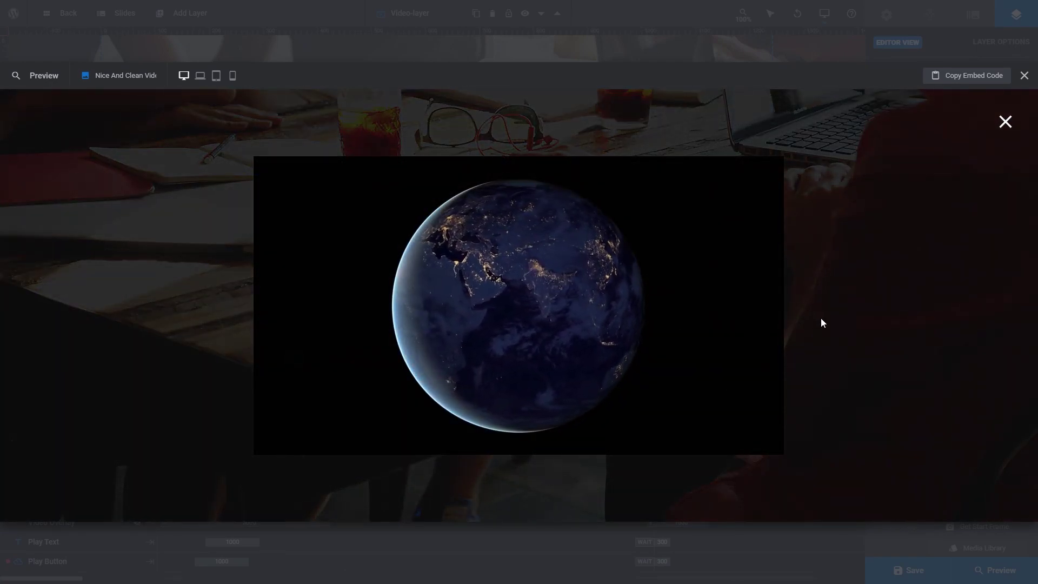
left_click(1023, 76)
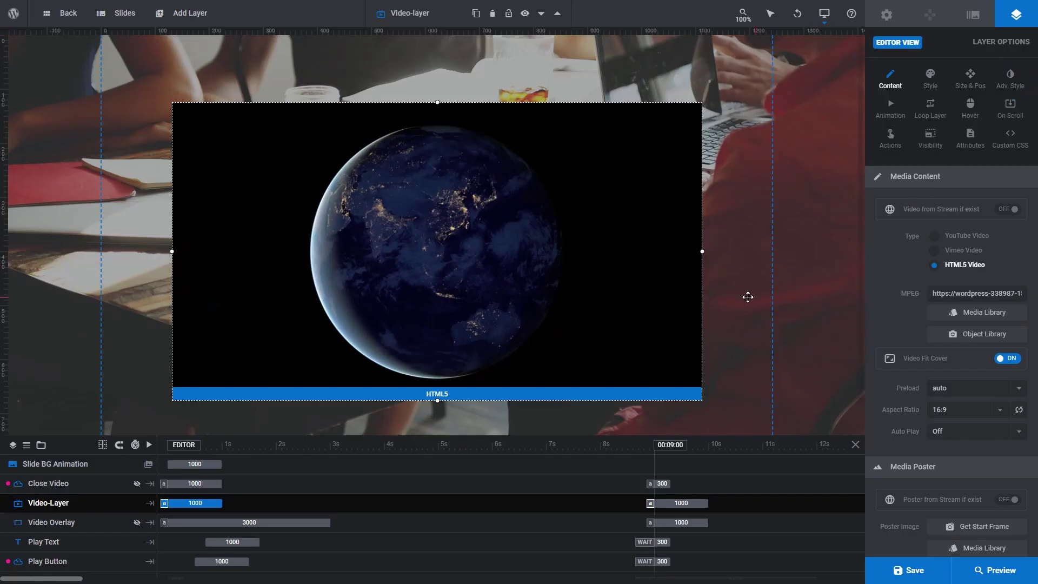
left_click(935, 237)
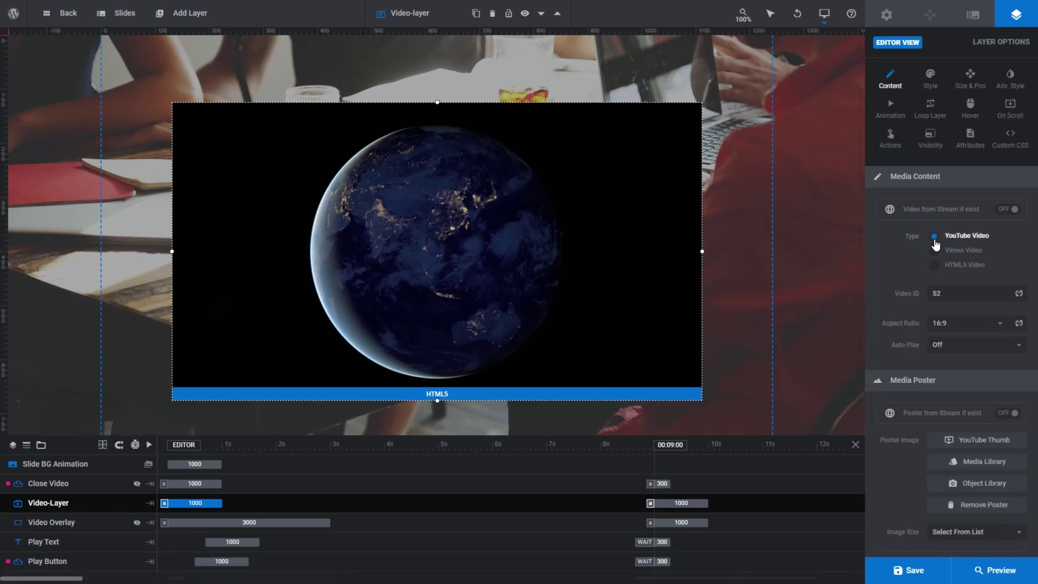
double_click(939, 294)
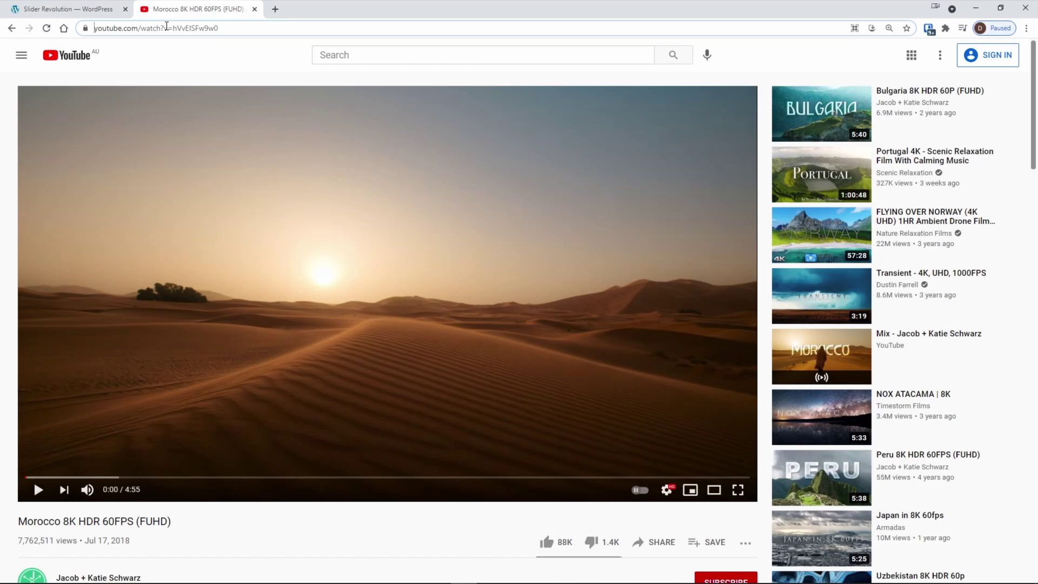
Select the Morocco video's ID after v= in the YouTube page address to copy it.
left_click(167, 26)
left_click(189, 27)
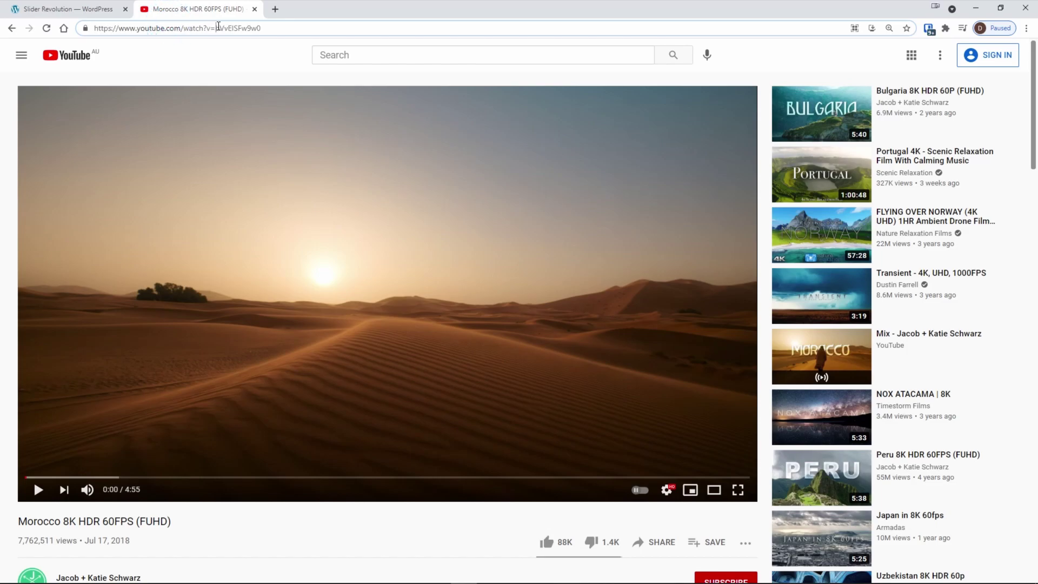
left_click_drag(218, 28, 265, 29)
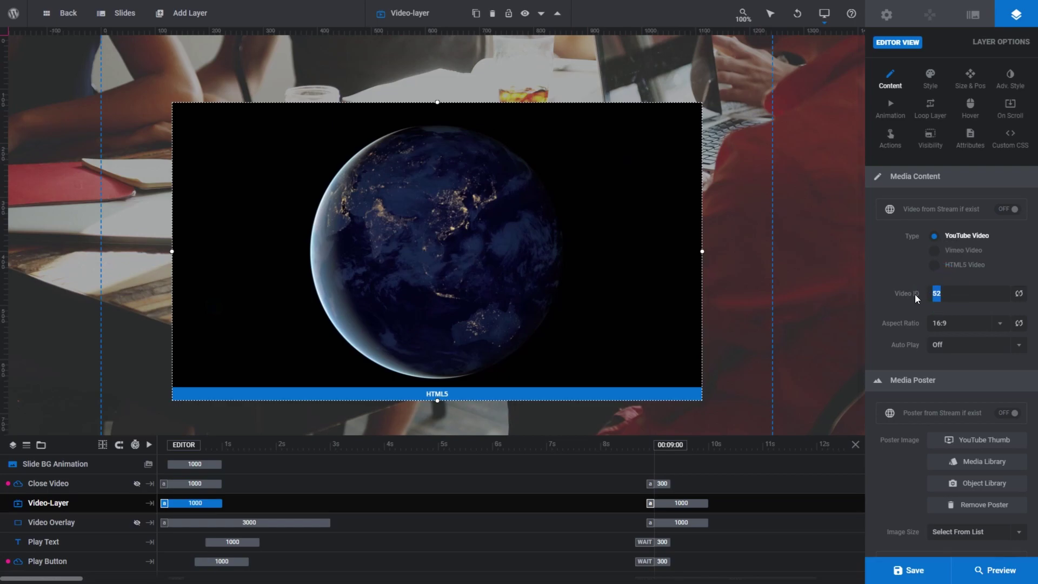
Replace 52 with YouTube Video ID hVvEISFw9w0 and load the Morocco video.
type("hVvEISFw9w0")
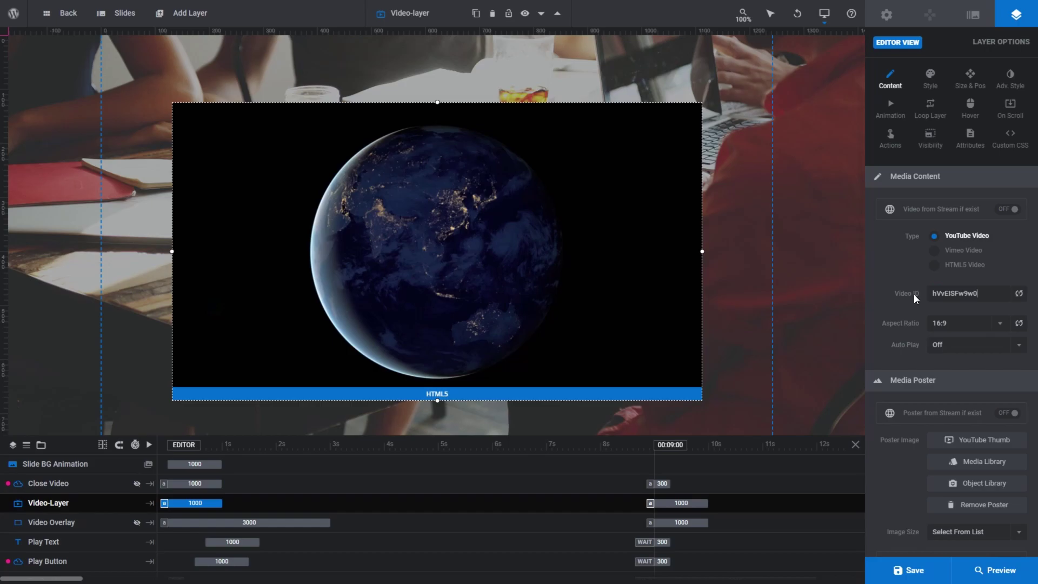
left_click(1019, 294)
left_click(981, 574)
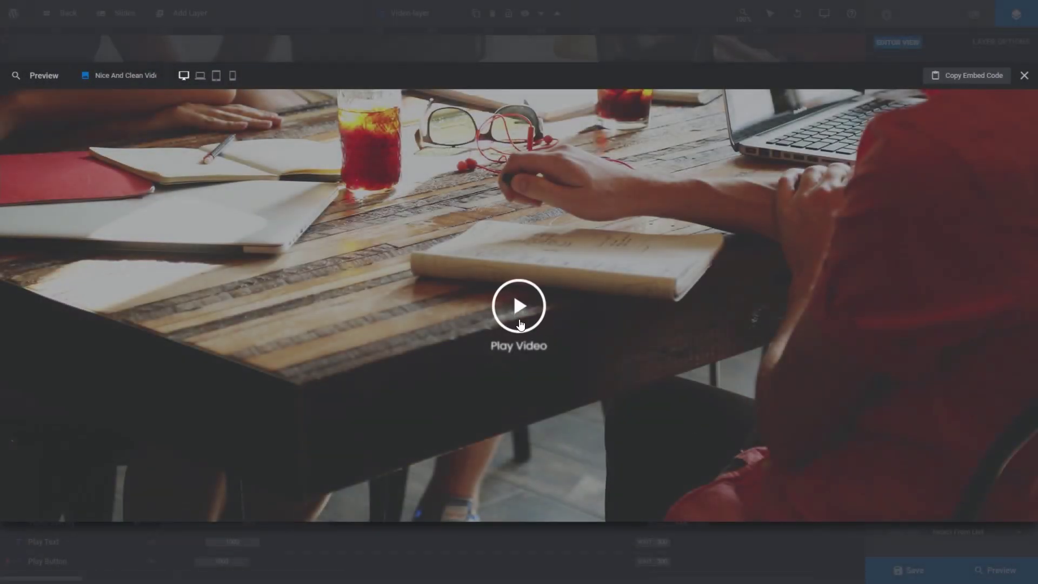
left_click(518, 320)
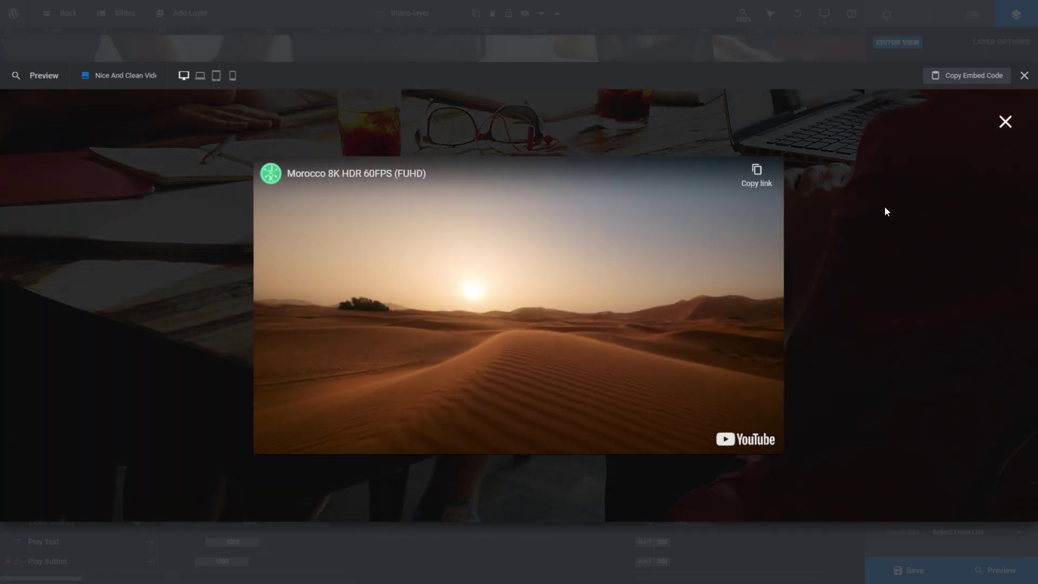
left_click(1024, 75)
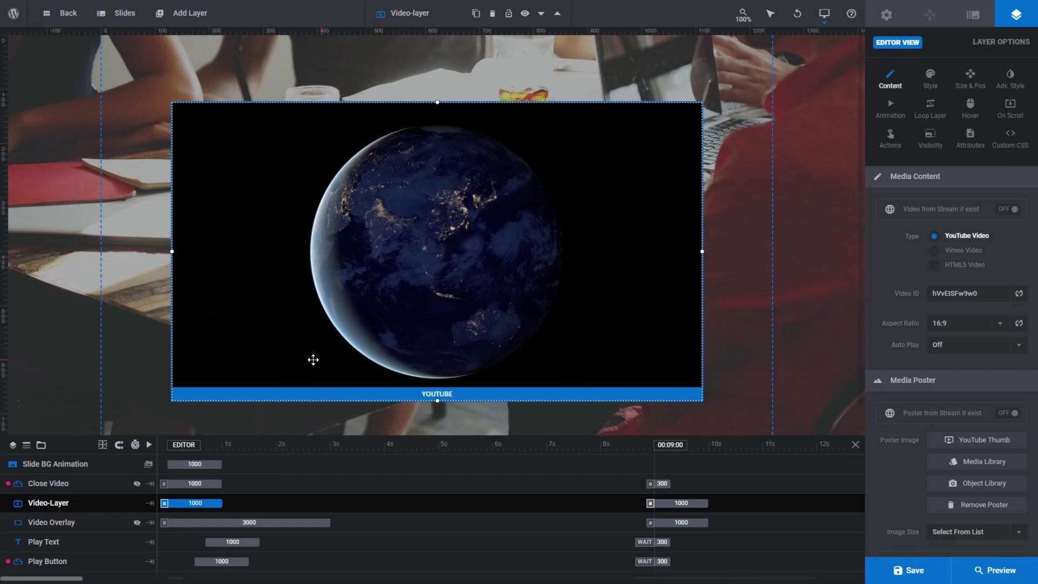
Set the video layer's Media Poster to the Morocco video's YouTube Thumb.
scroll(917, 374, "down", 3)
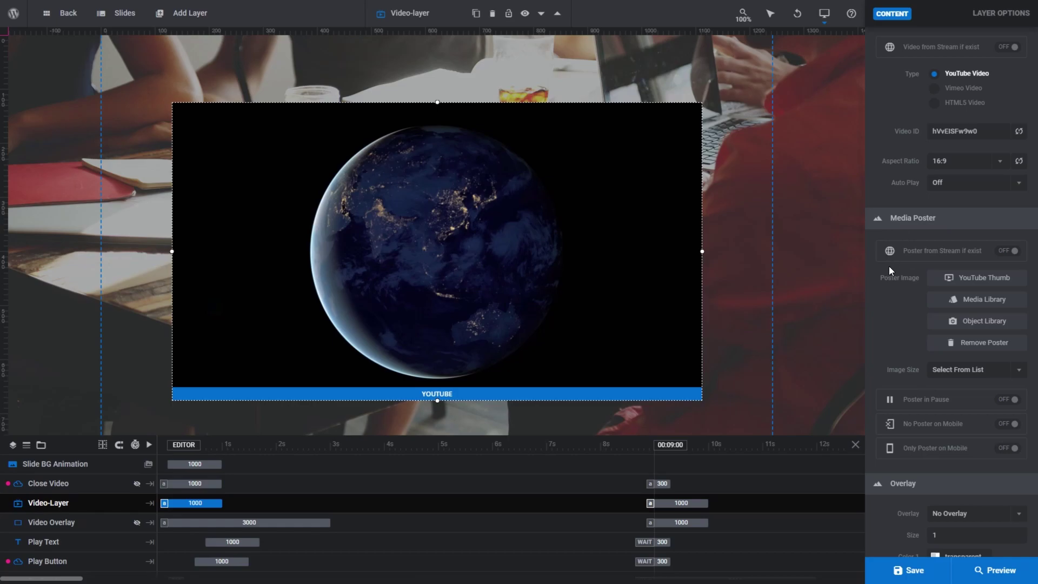
left_click(979, 286)
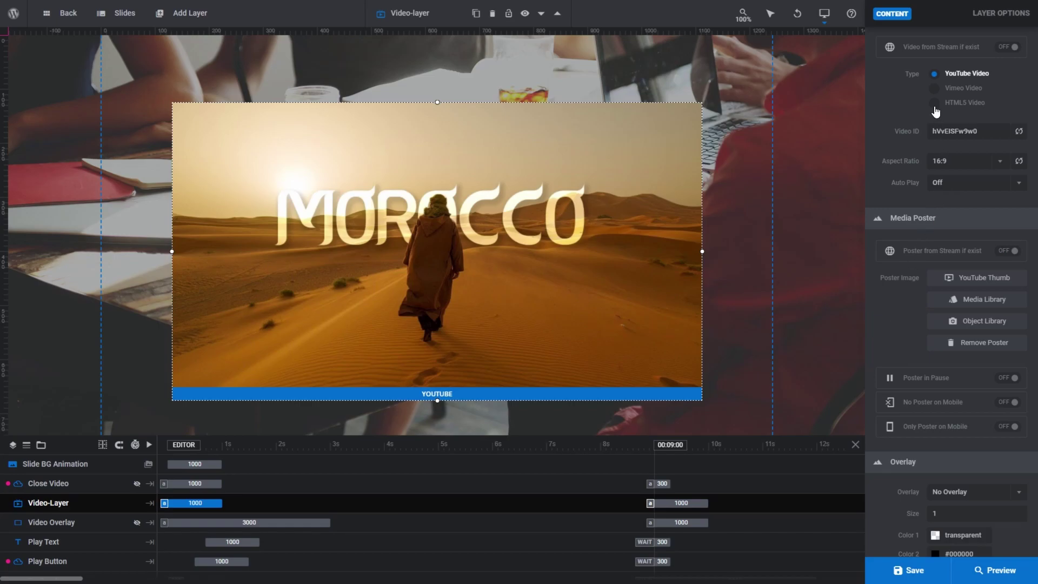
left_click(935, 89)
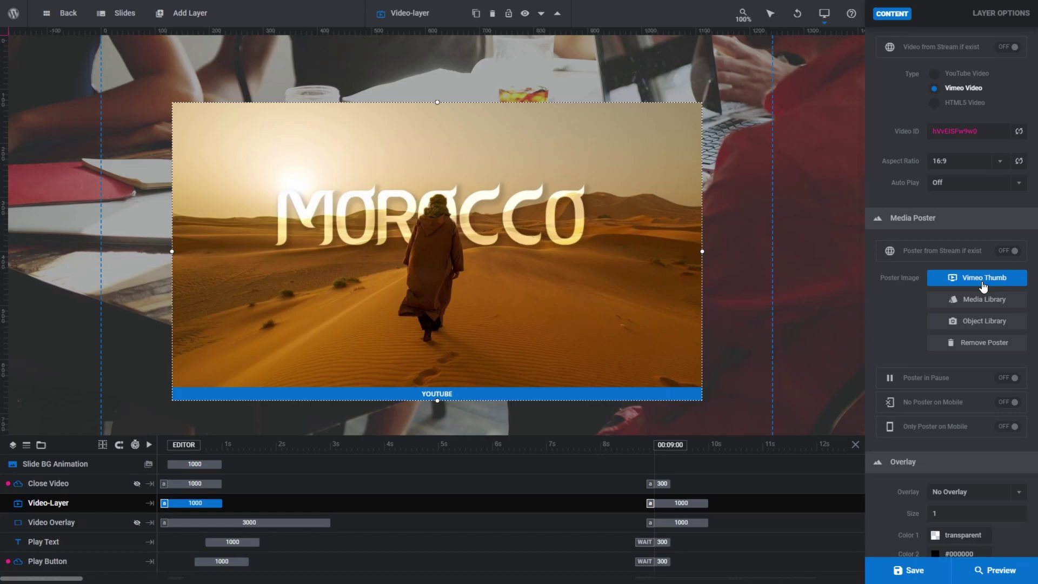
left_click(934, 75)
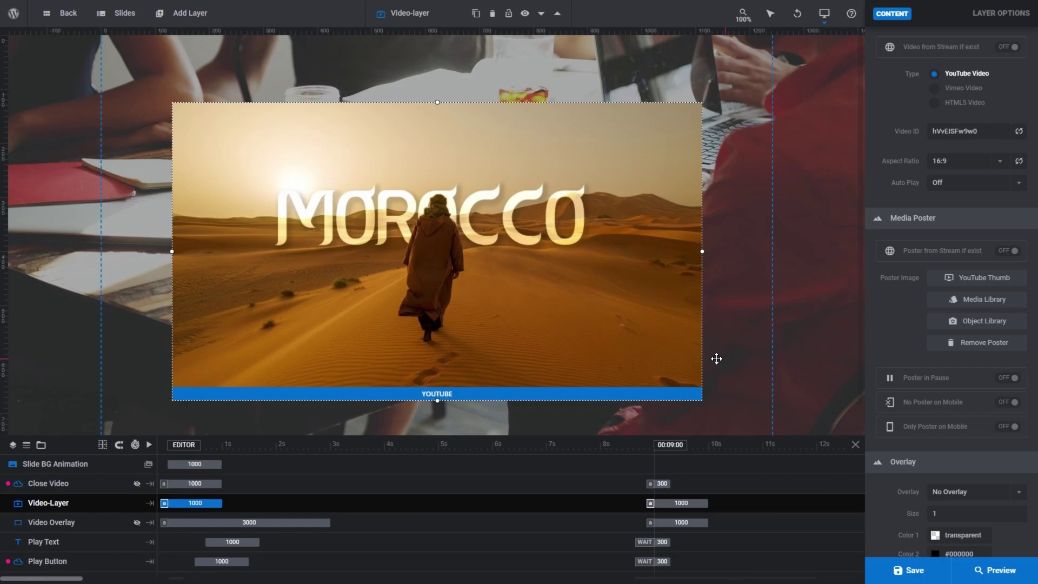
Set the slide background to the Nature image 'Mountains during golden hour' at original size (O).
left_click(148, 465)
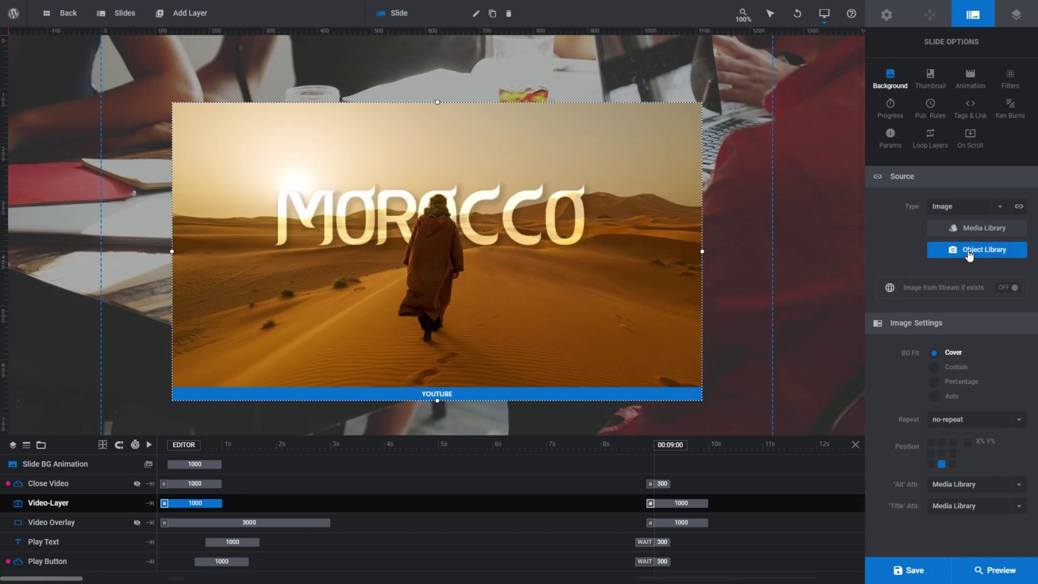
left_click(969, 254)
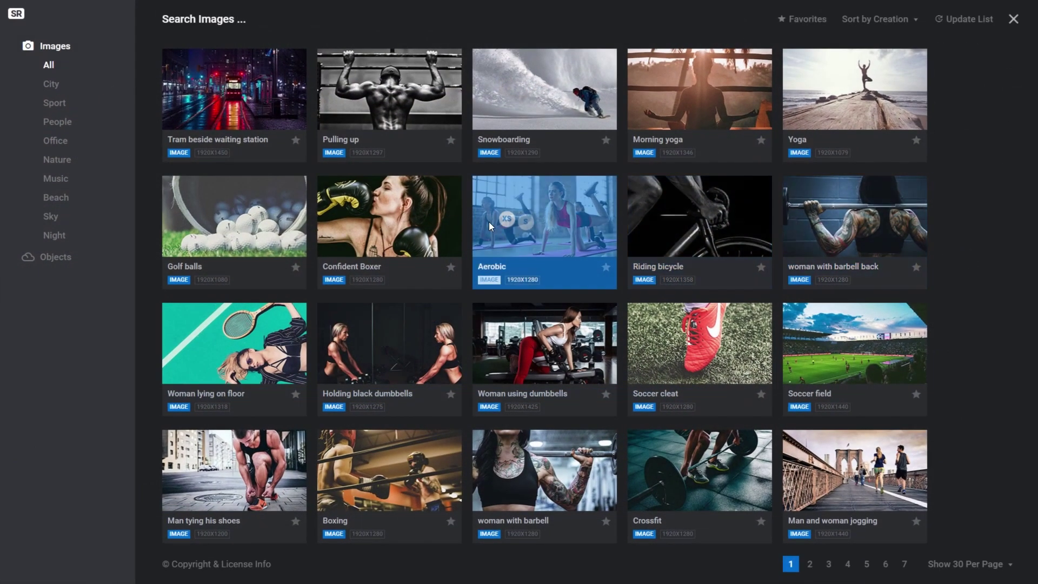
left_click(67, 165)
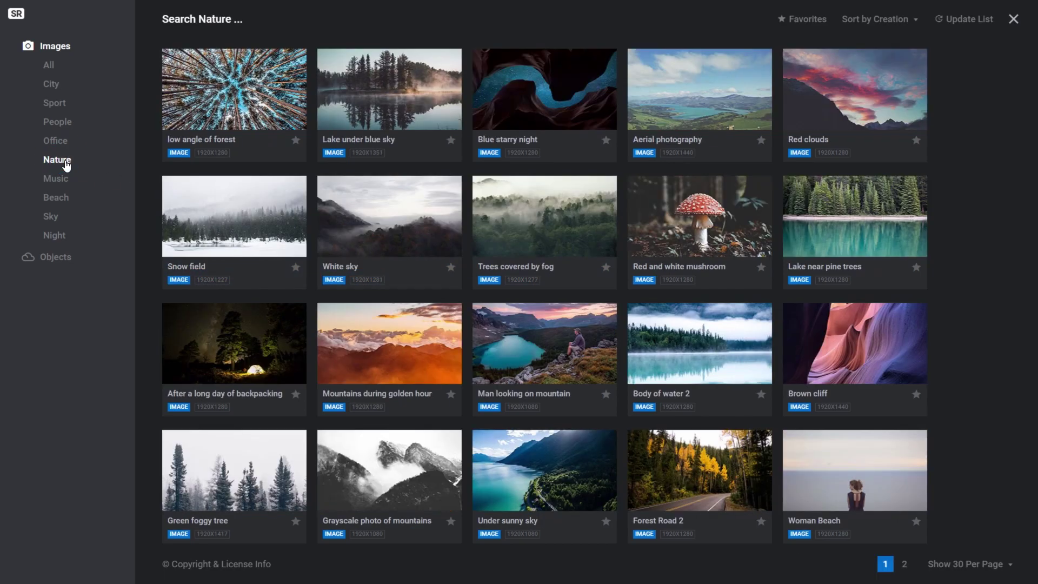
mouse_move(403, 361)
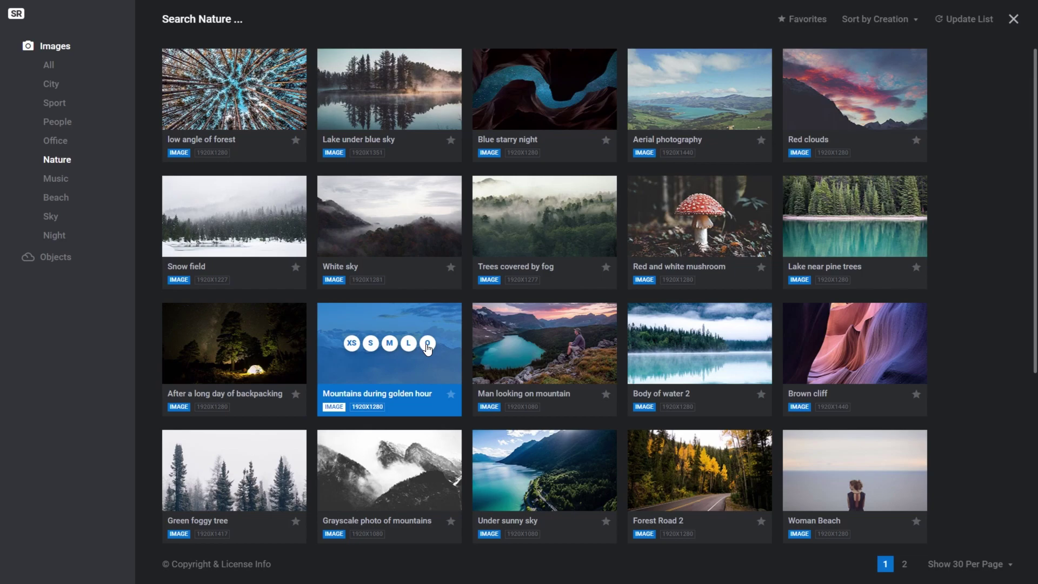
left_click(427, 345)
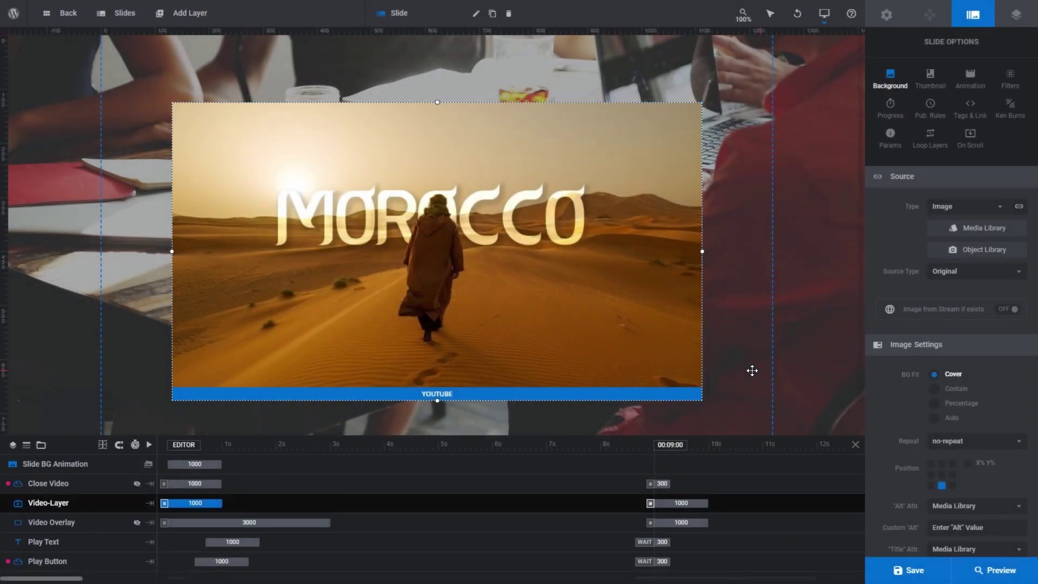
left_click(509, 327)
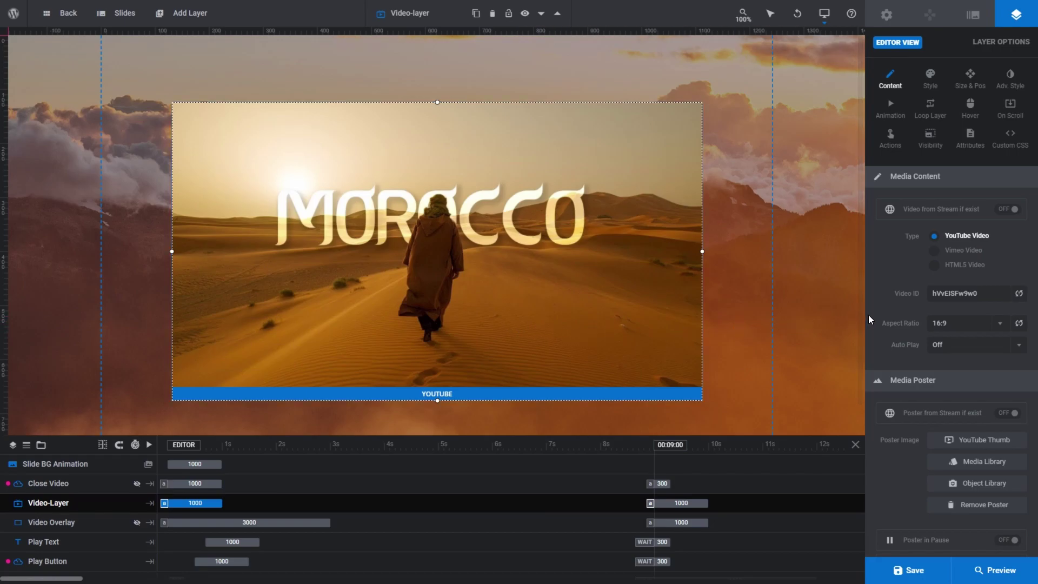
scroll(868, 315, "down", 1)
scroll(868, 315, "down", 3)
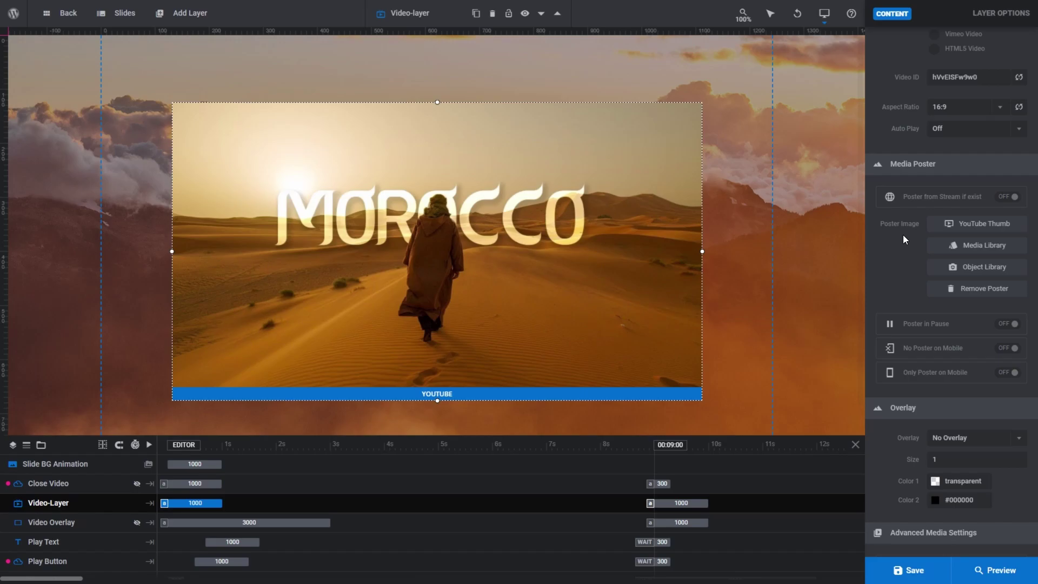
left_click(1000, 572)
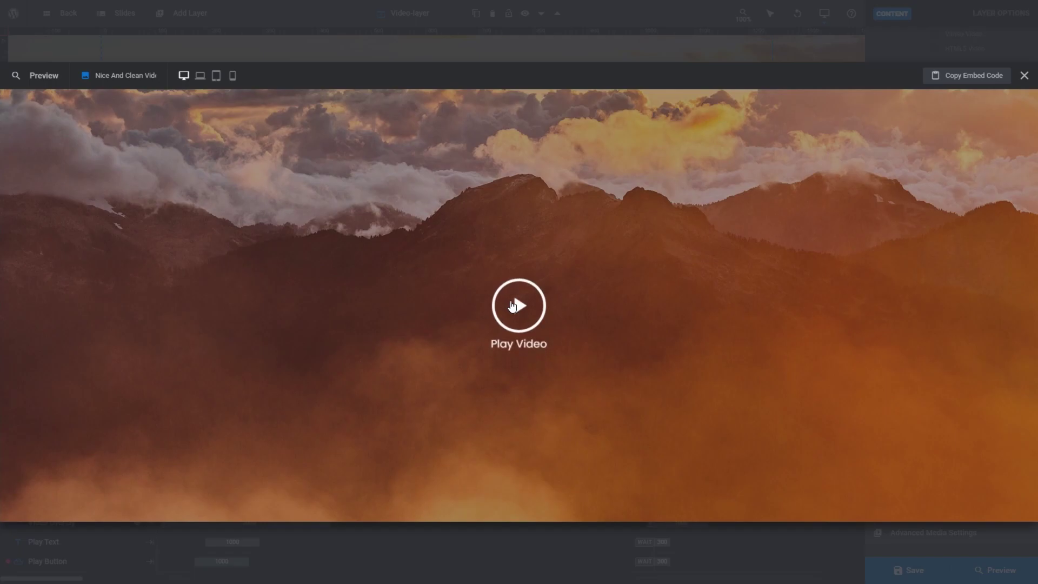
left_click(518, 310)
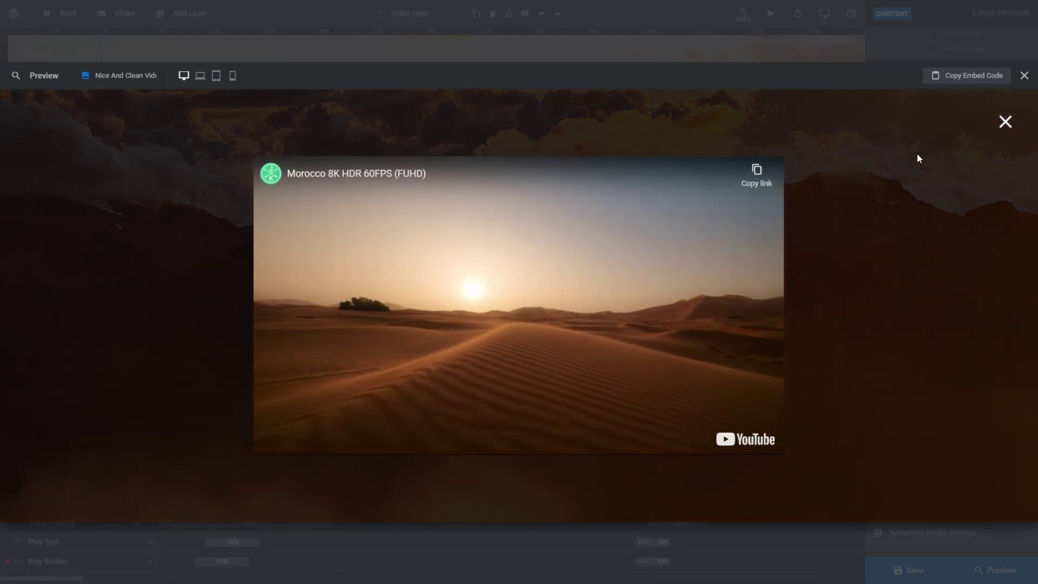
left_click(967, 181)
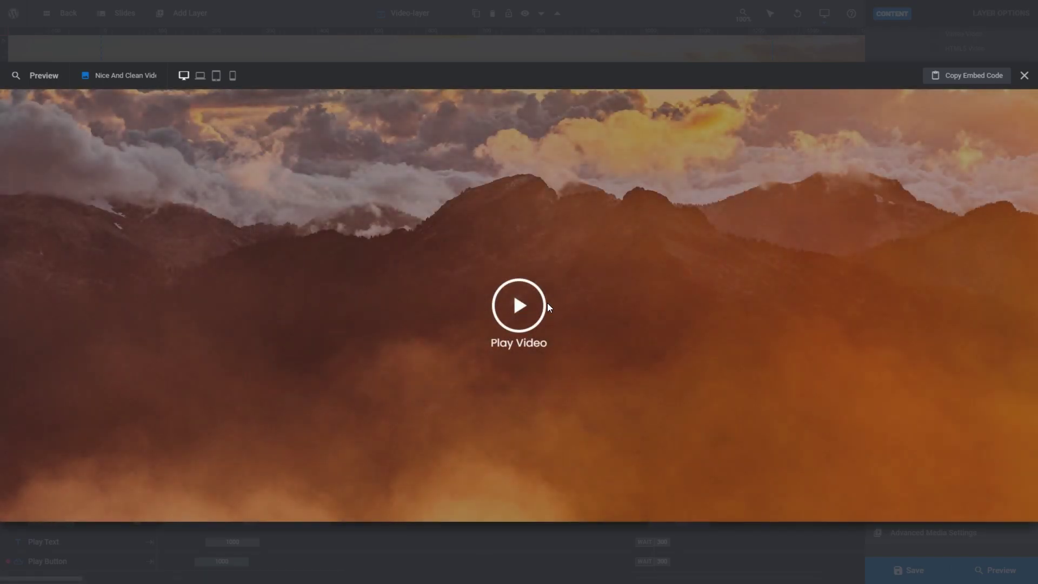
left_click(517, 304)
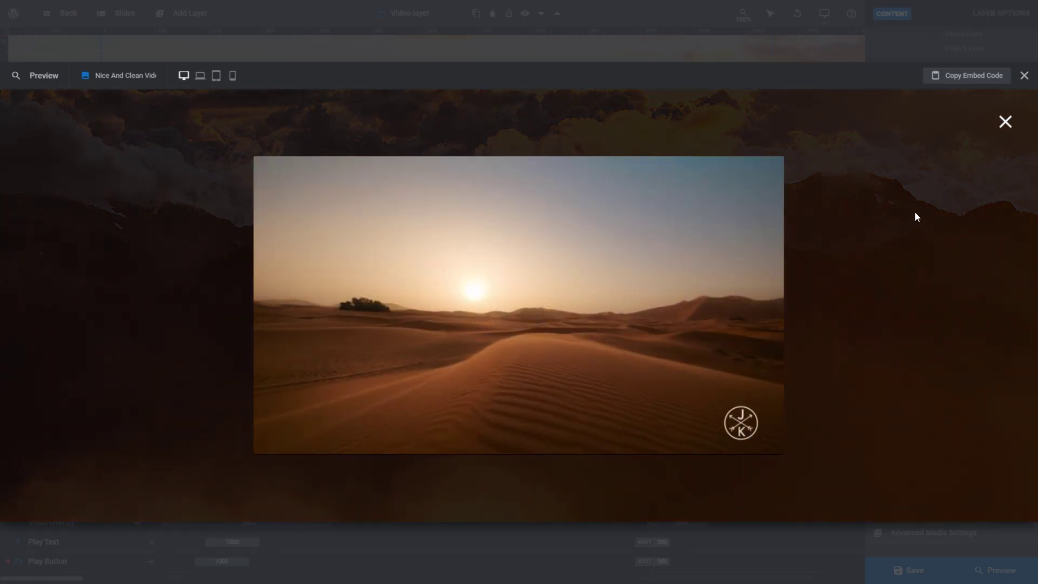
left_click(921, 230)
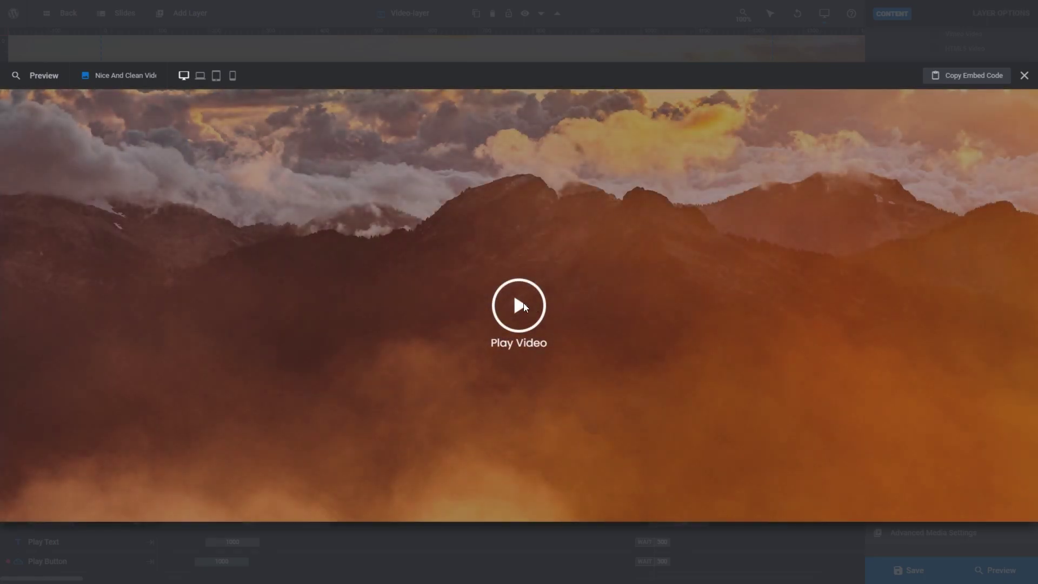
left_click(517, 301)
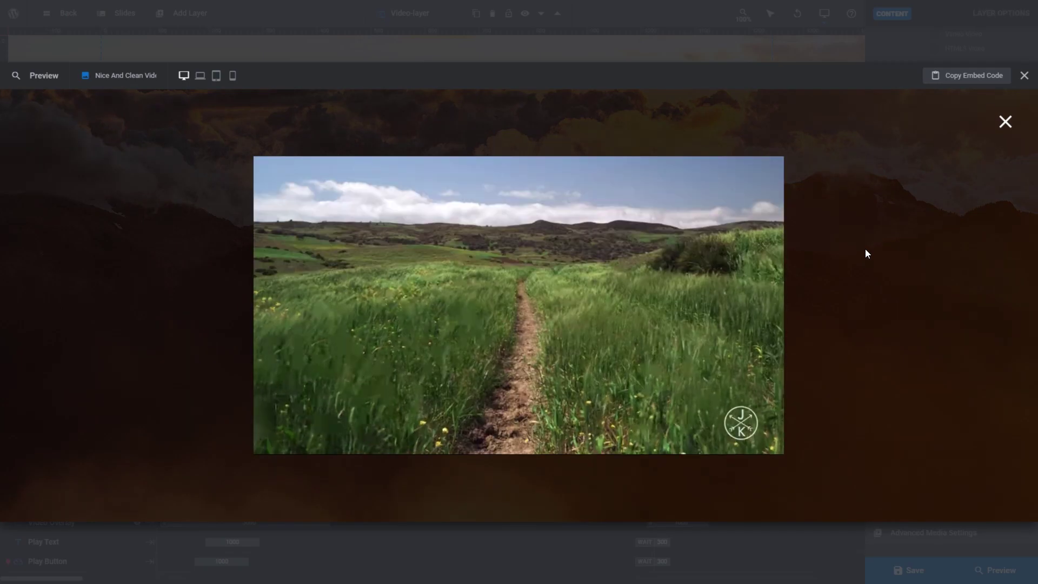
left_click(1023, 77)
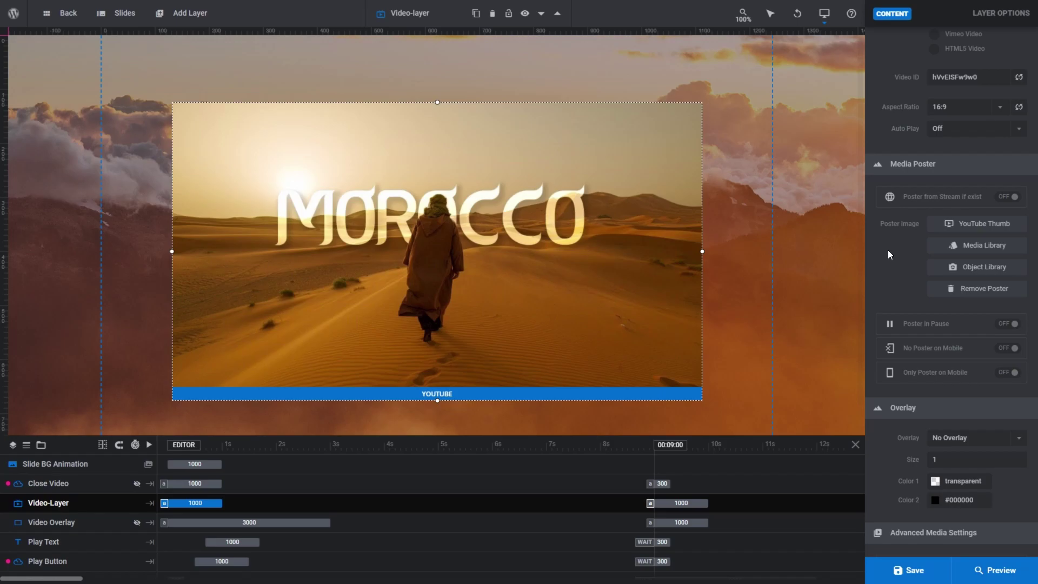
Switch the video layer's type to HTML5 Video and select its full MPEG URL.
scroll(888, 250, "up", 5)
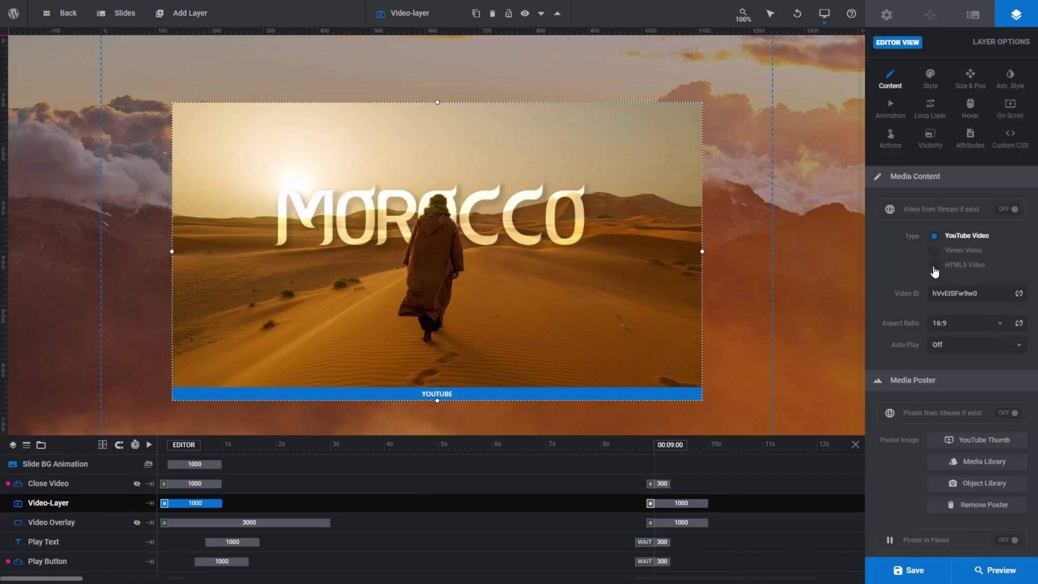
left_click(934, 266)
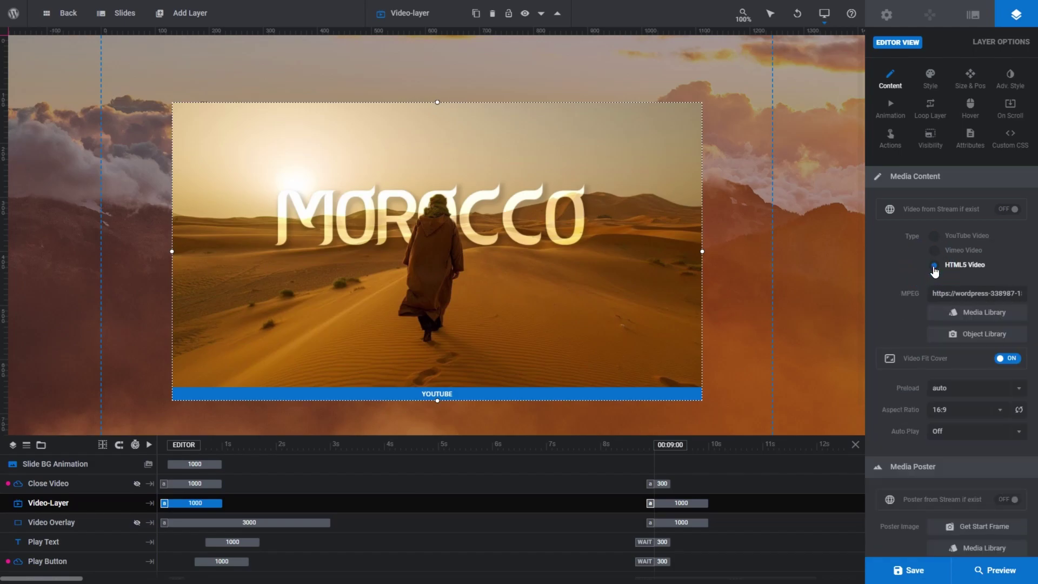
triple_click(943, 294)
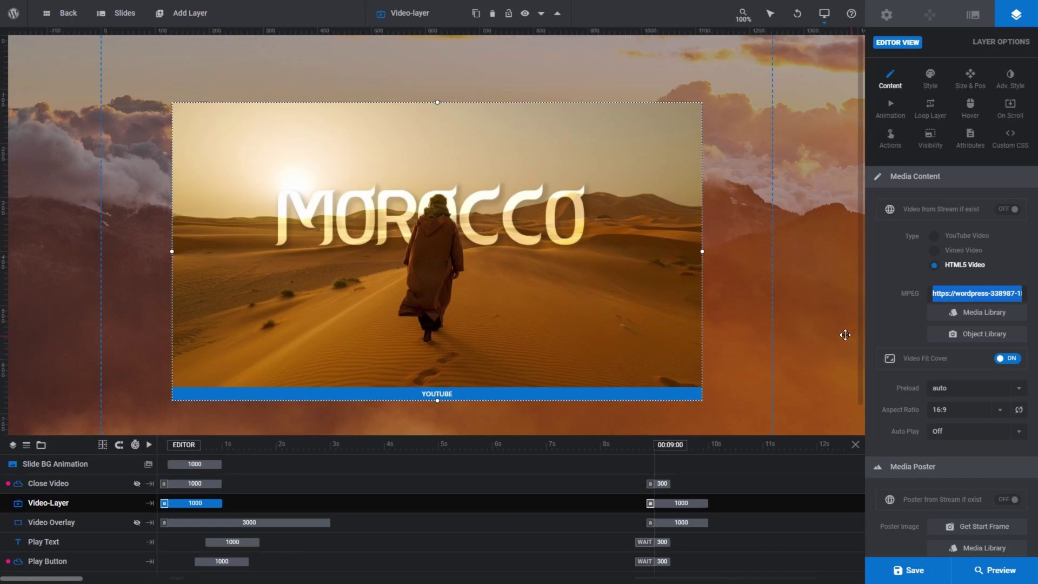
scroll(876, 312, "down", 4)
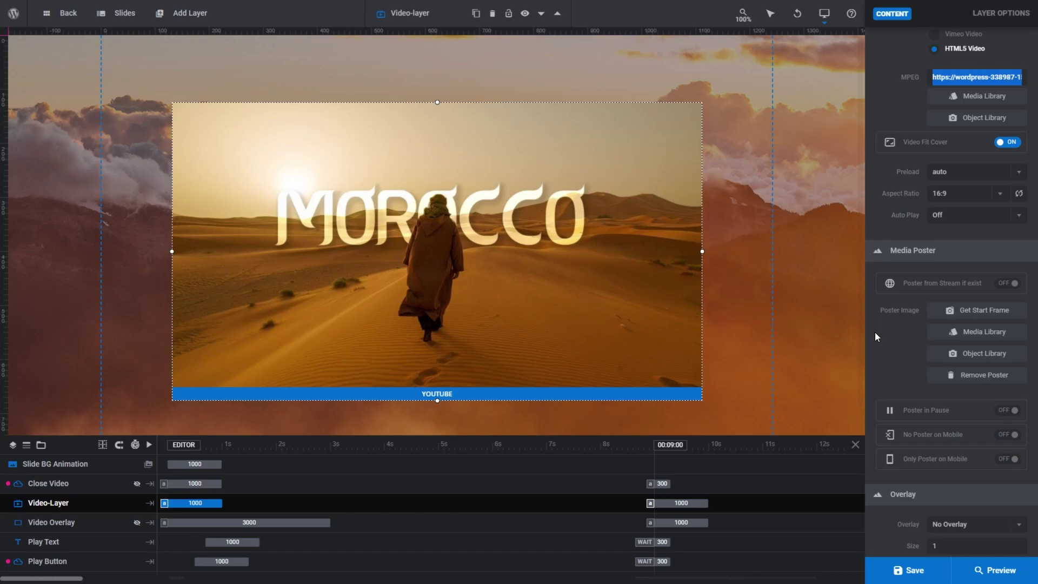
Use Get Start Frame so the poster shows the Earth clip's first frame.
left_click(958, 318)
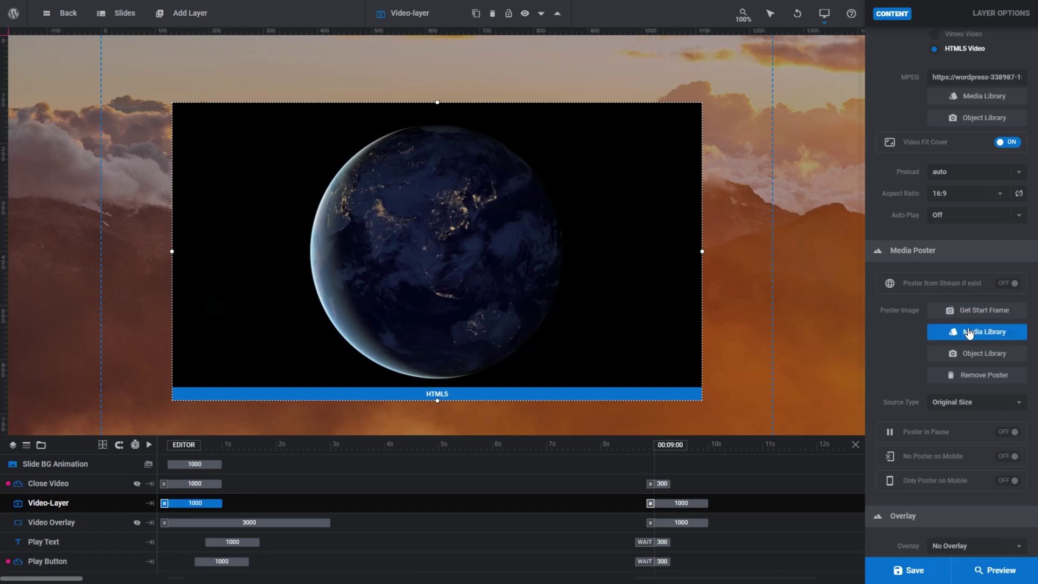
Make the Nature image 'Mountains during golden hour' the video poster at medium size (M).
left_click(965, 359)
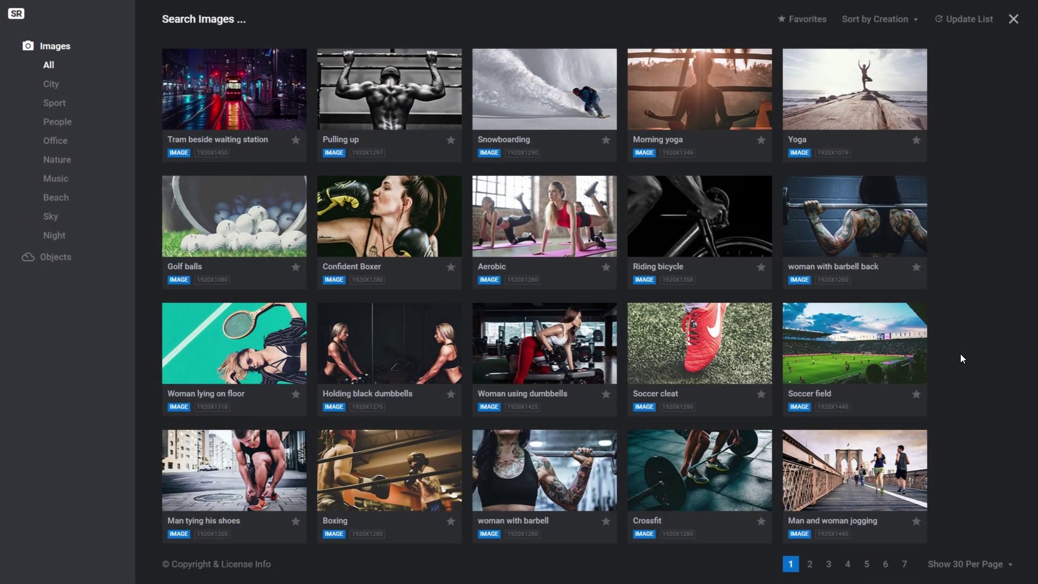
left_click(55, 162)
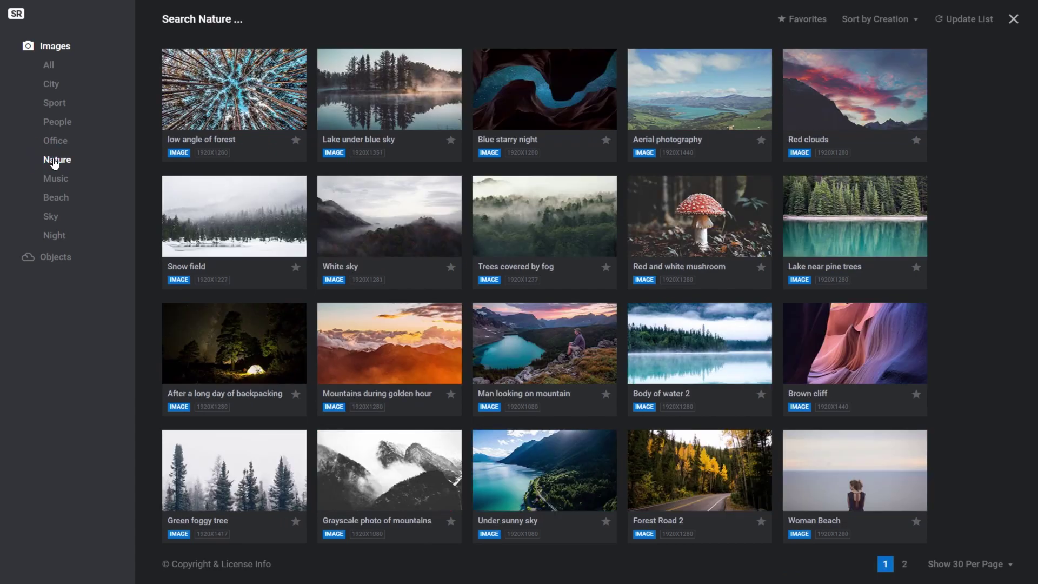
left_click(388, 349)
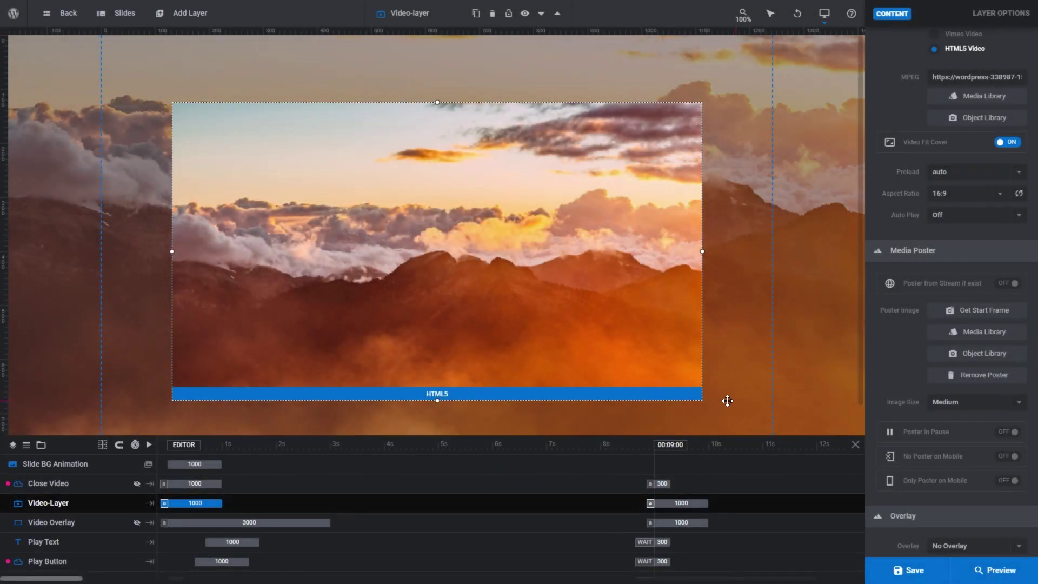
Preview the slider and play the Earth video in the lightbox, twice.
left_click(1019, 568)
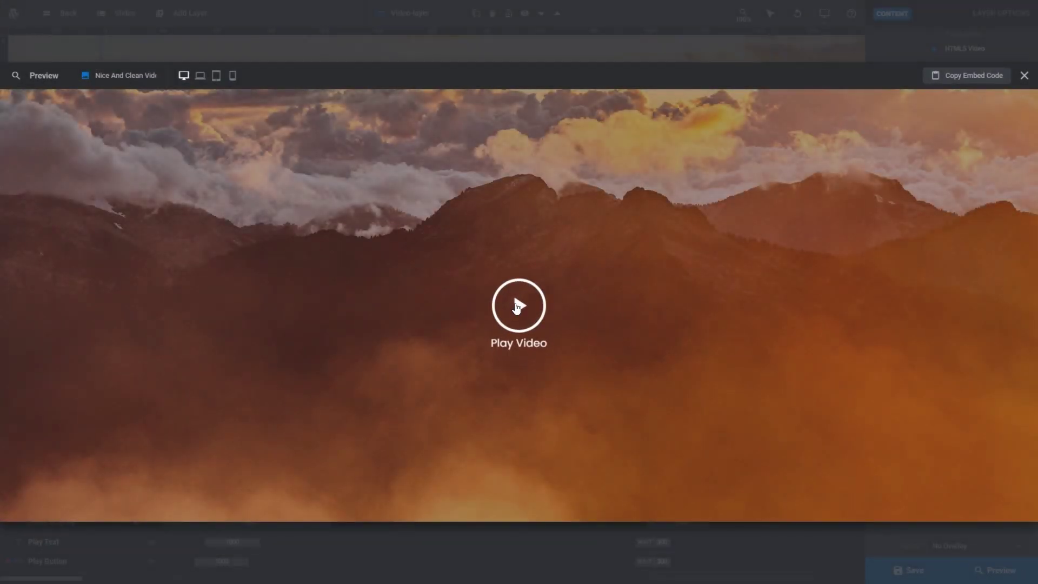
left_click(517, 308)
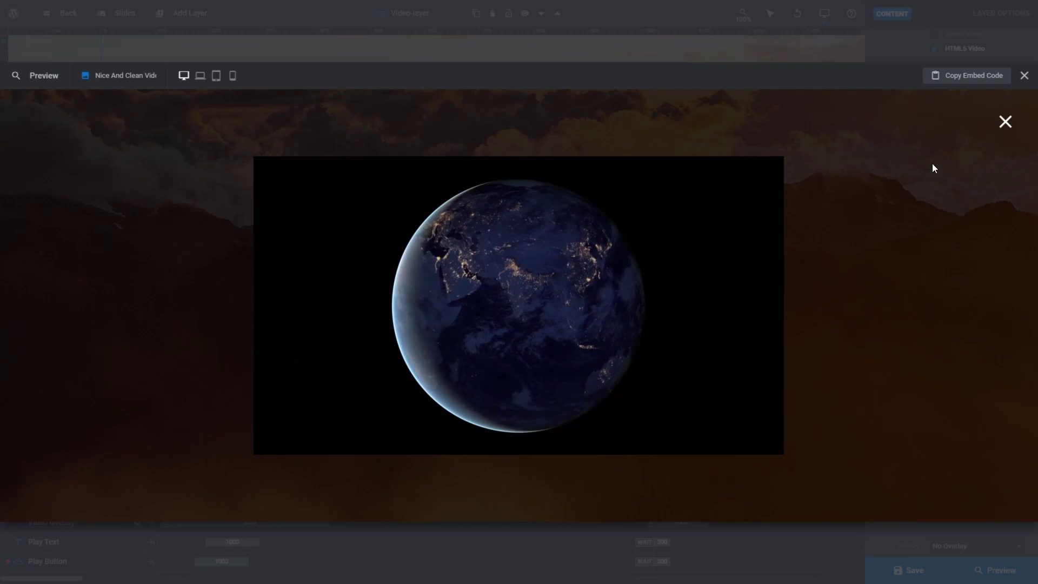
left_click(1005, 121)
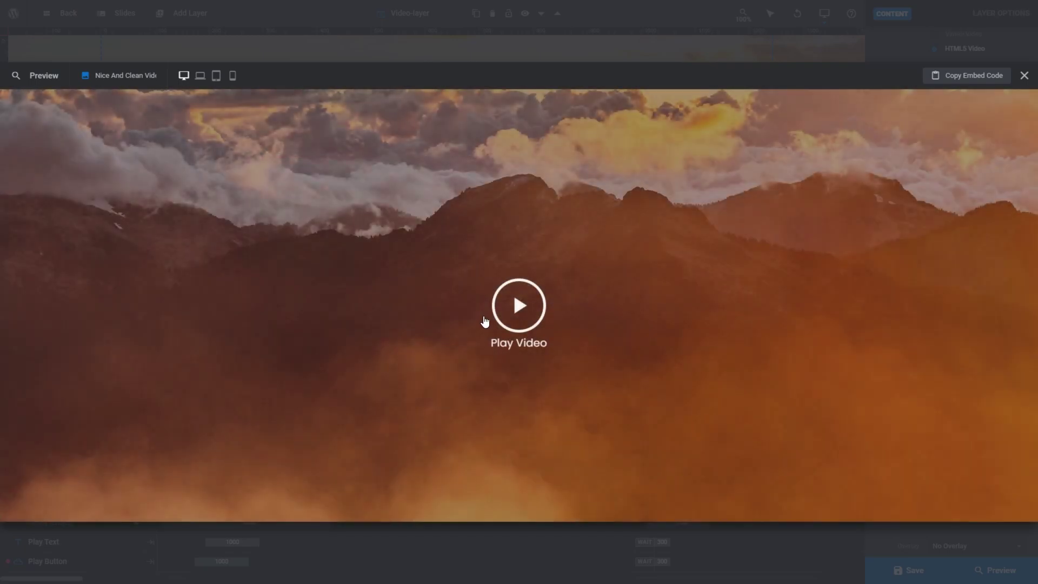
left_click(519, 302)
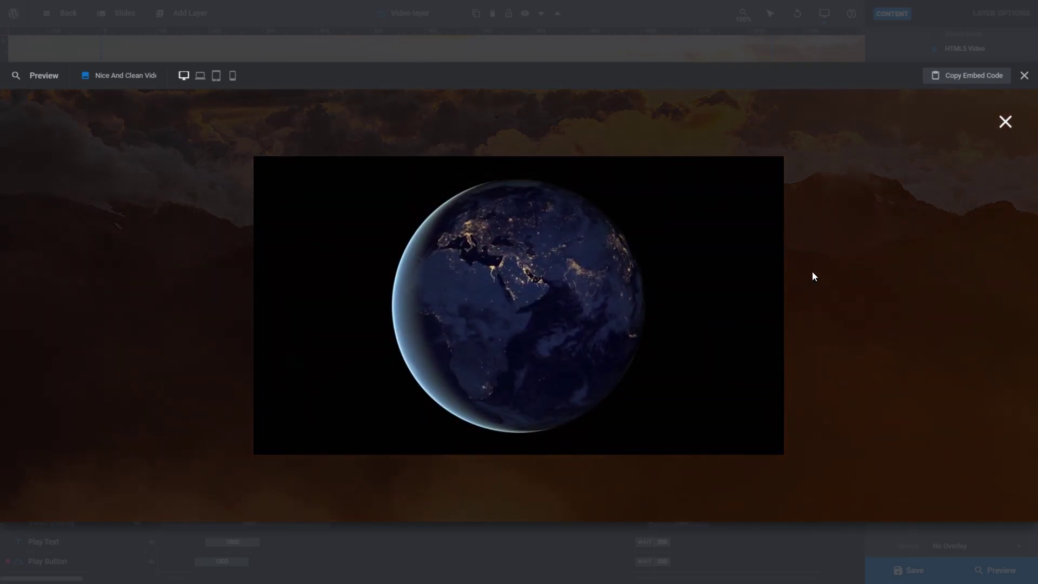
Reset the poster to the Earth start frame, then preview and replay the Earth video lightbox.
left_click(1023, 78)
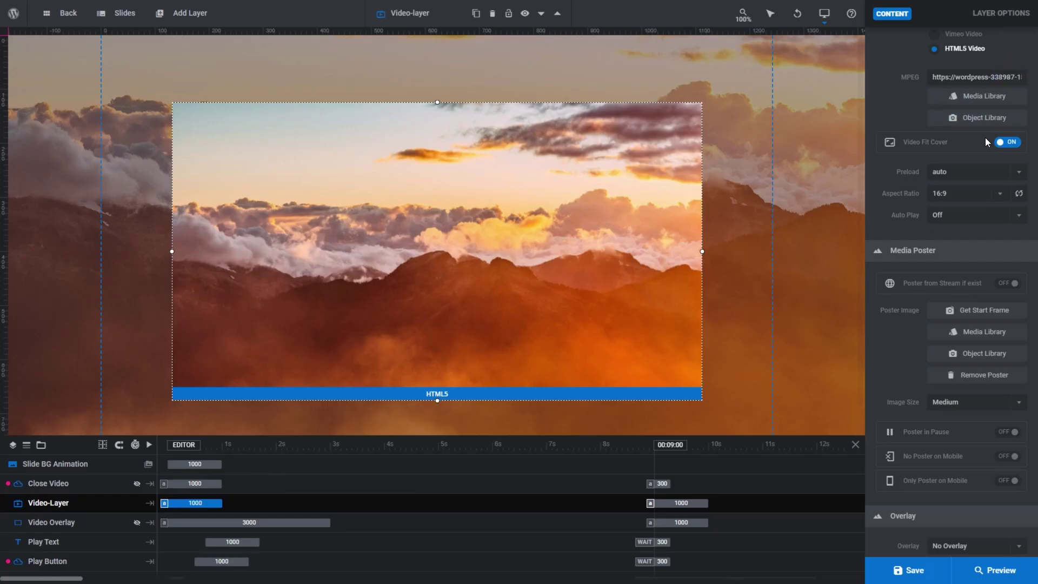
left_click(980, 317)
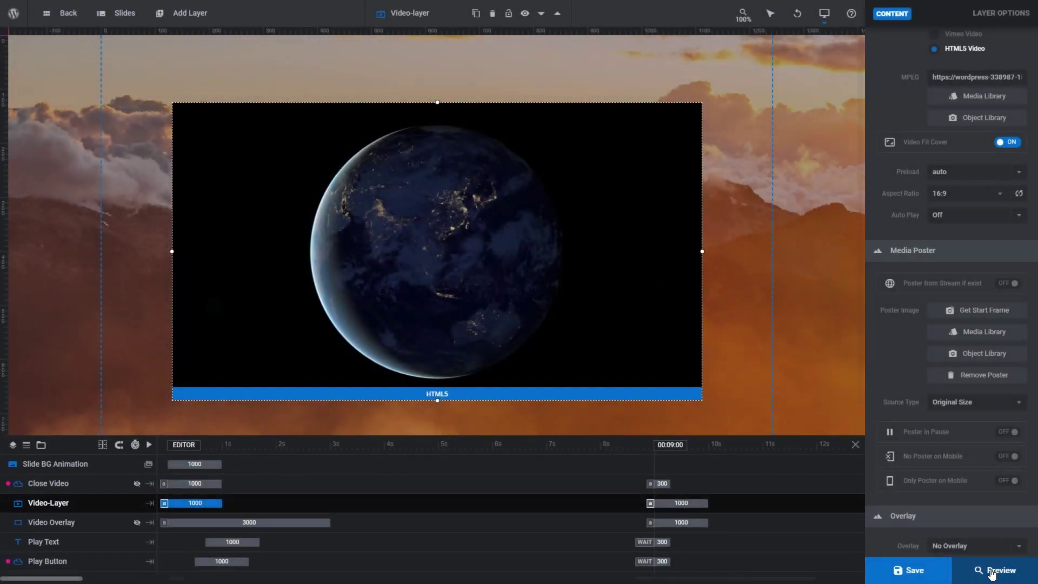
left_click(991, 573)
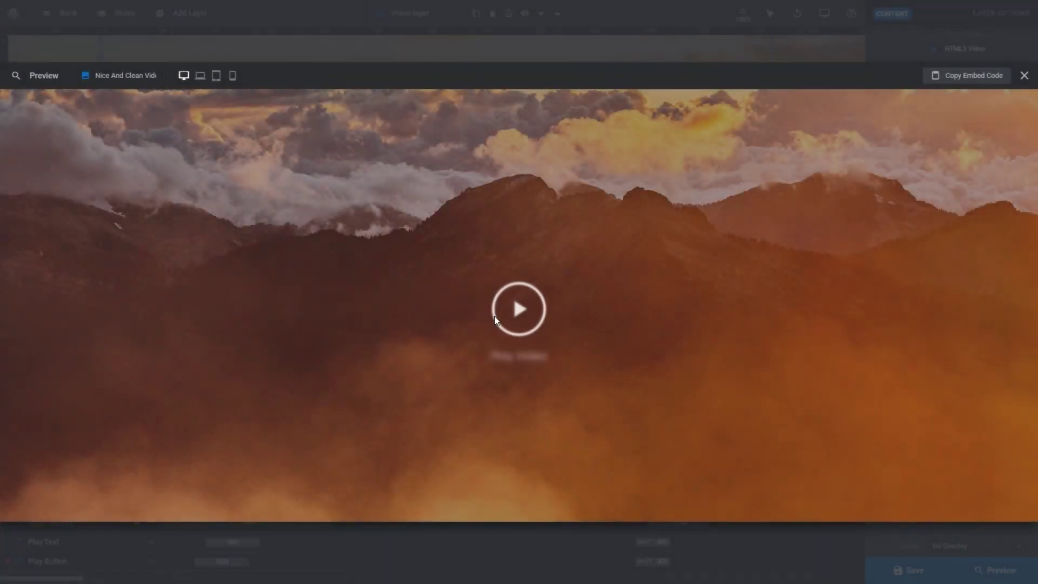
left_click(518, 305)
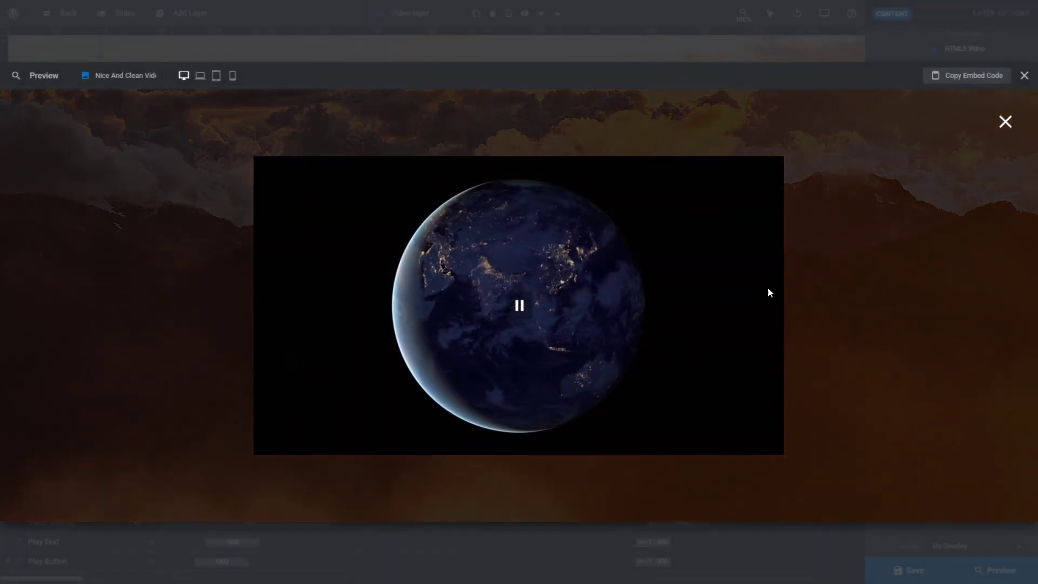
left_click(1004, 123)
left_click(519, 308)
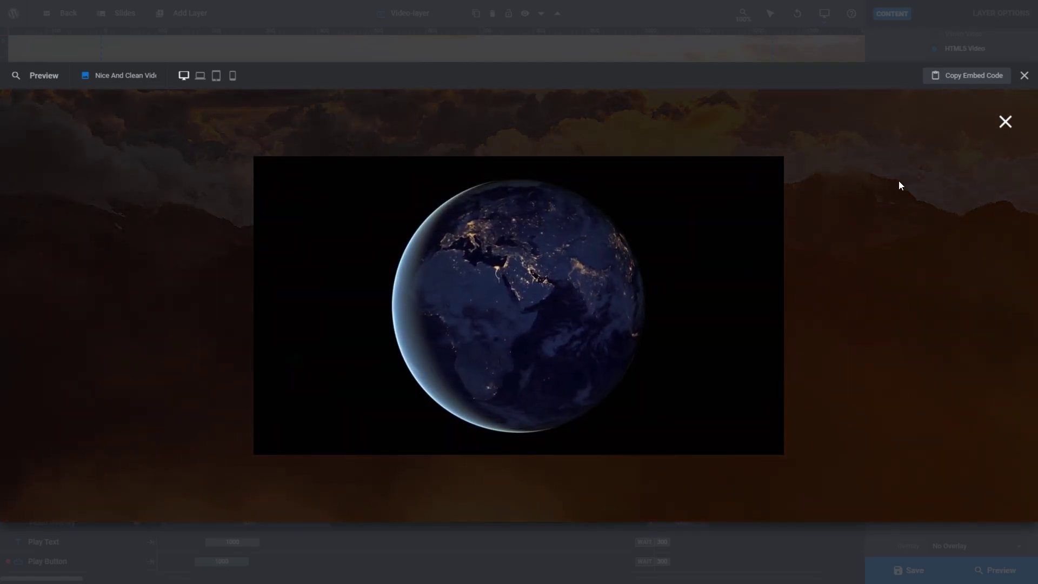
left_click(1004, 122)
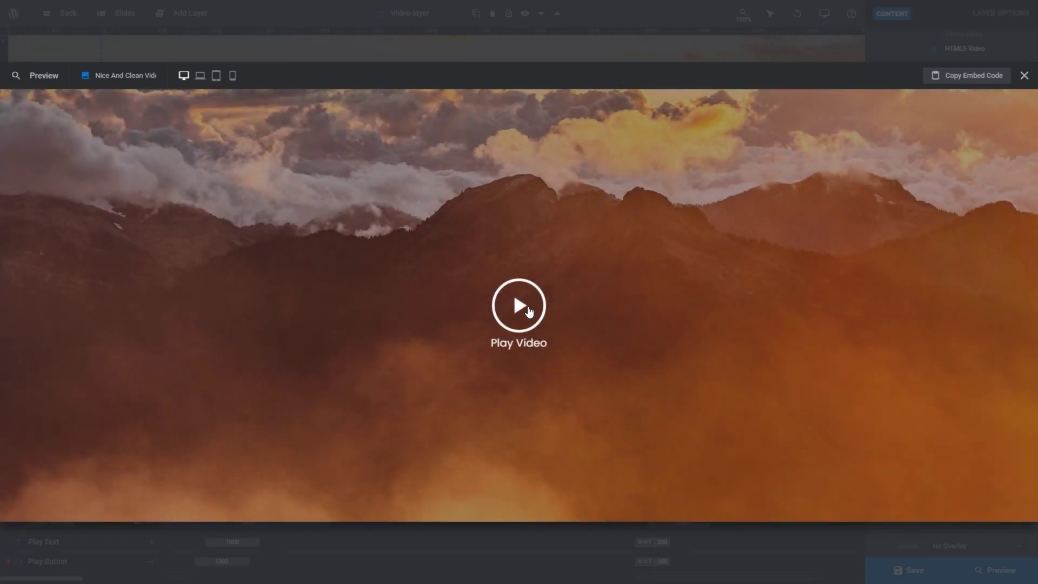
left_click(527, 309)
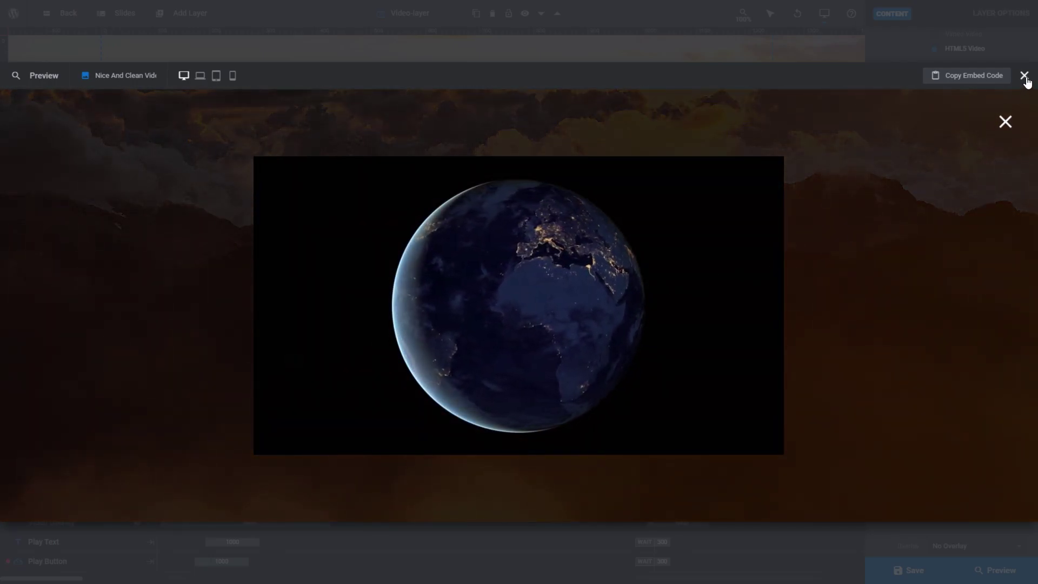
left_click(1025, 76)
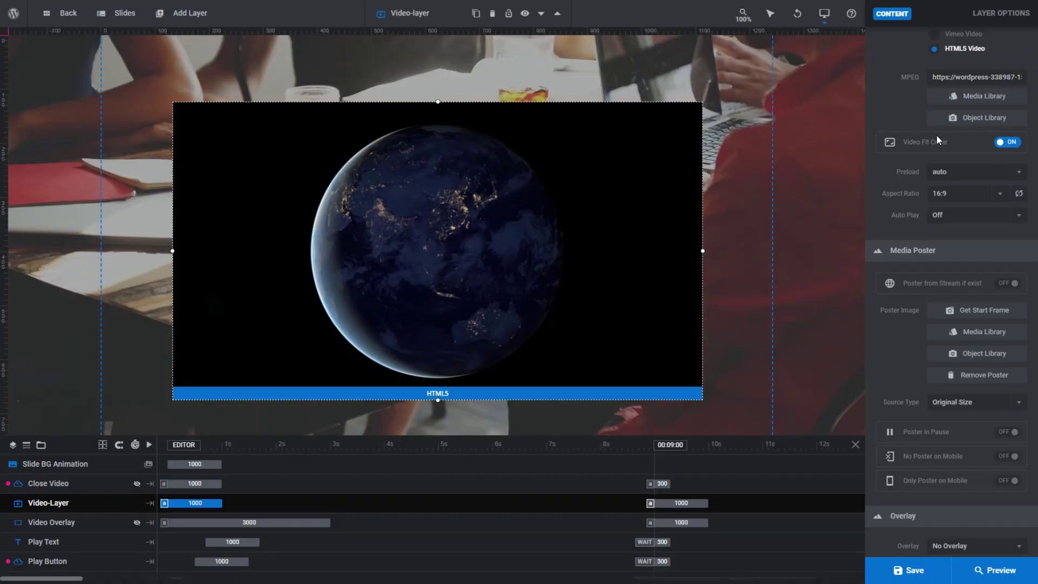
Select the Bg Overlay layer, then go Back and confirm Leave to reach the modules list.
scroll(899, 118, "up", 4)
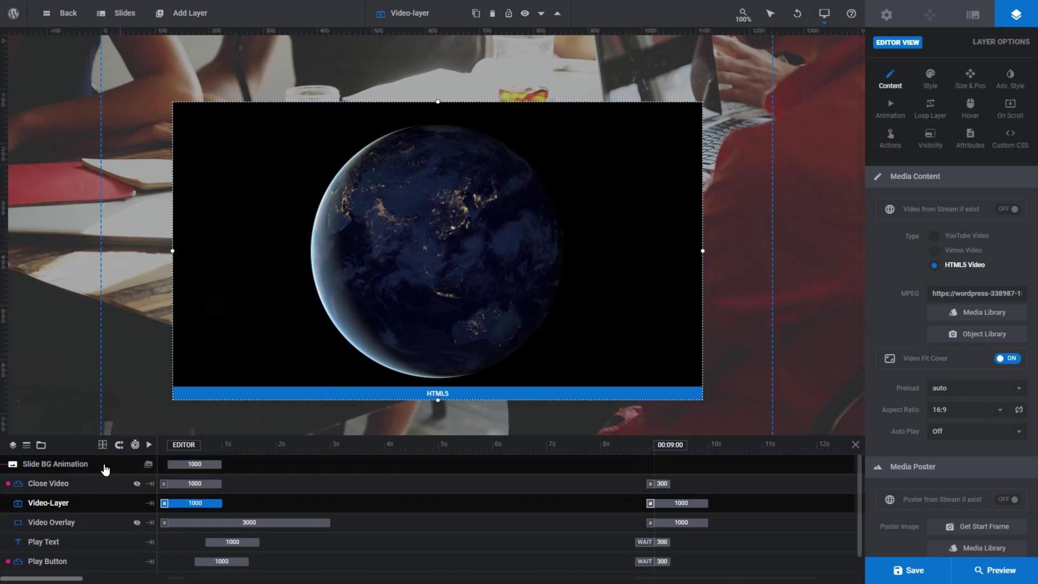
left_click(139, 335)
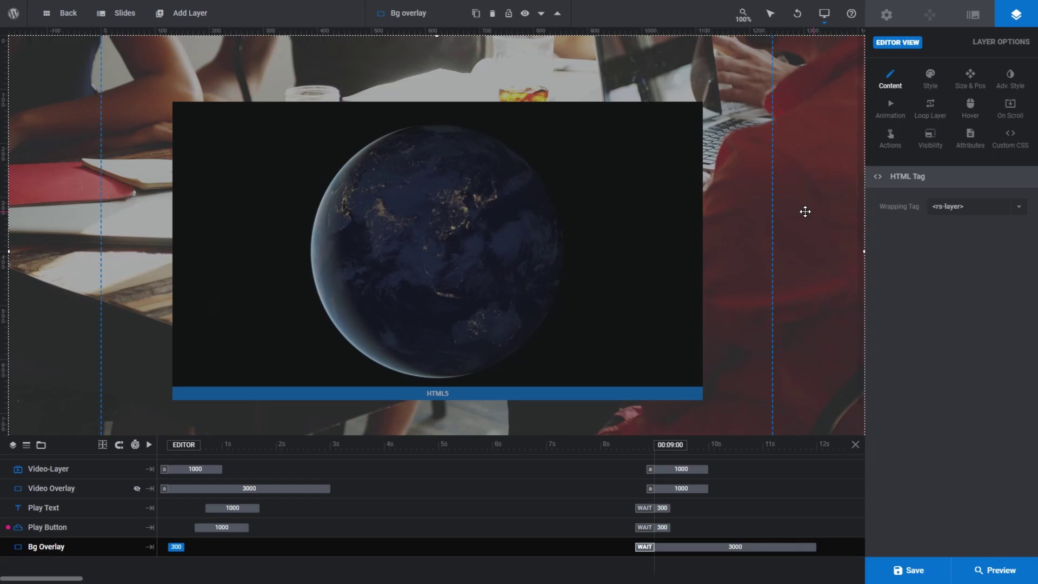
left_click(71, 14)
left_click(563, 59)
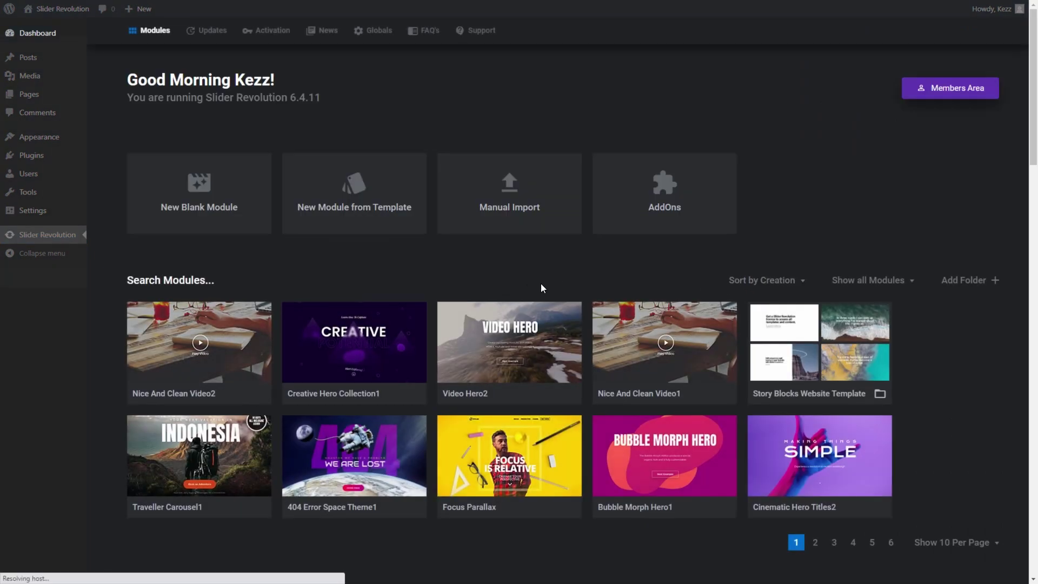
Open Video Hero2 in the editor and preview its mountain background video.
left_click(513, 347)
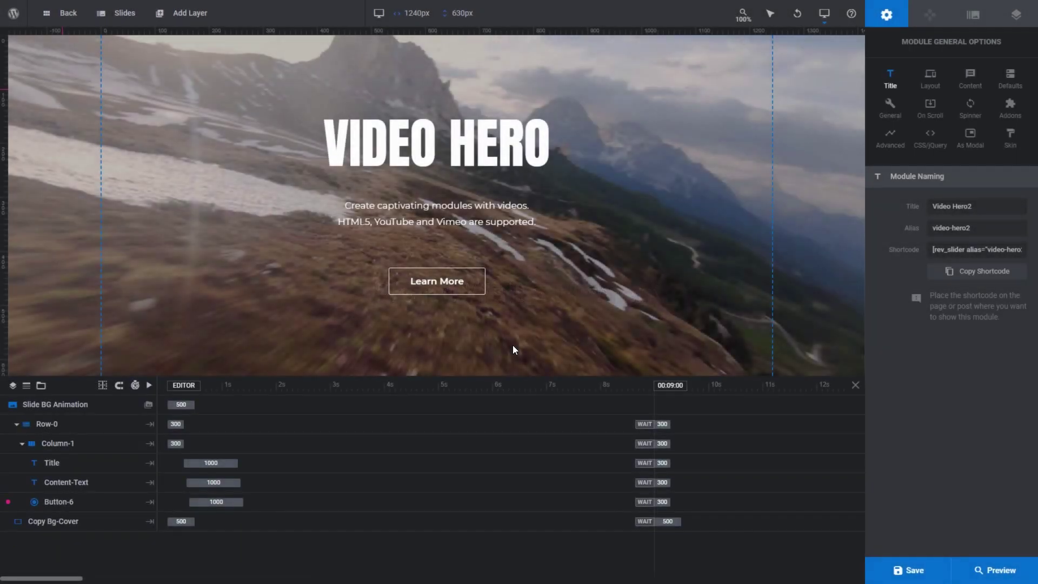
left_click(990, 571)
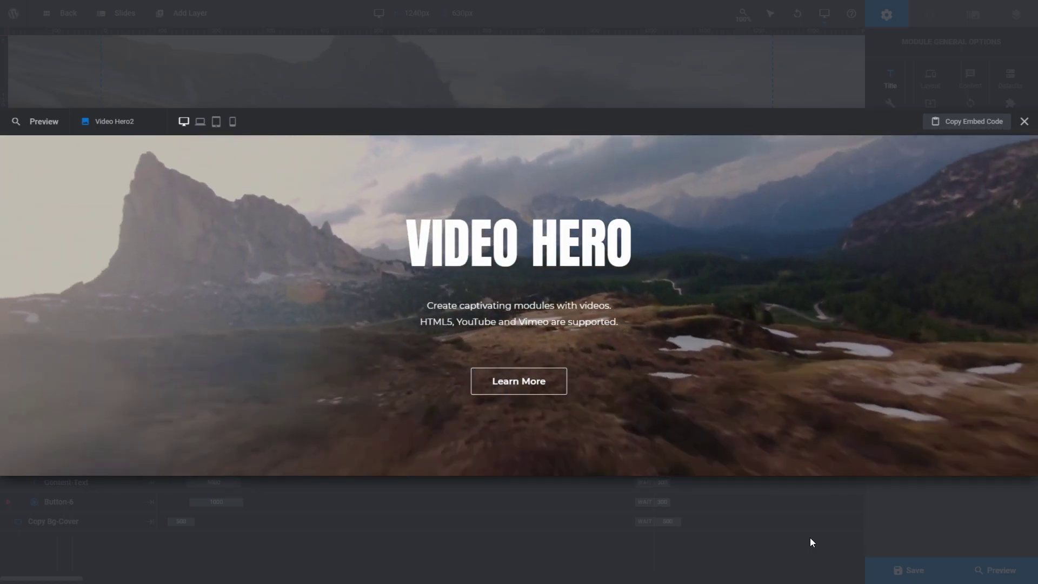
left_click(1023, 122)
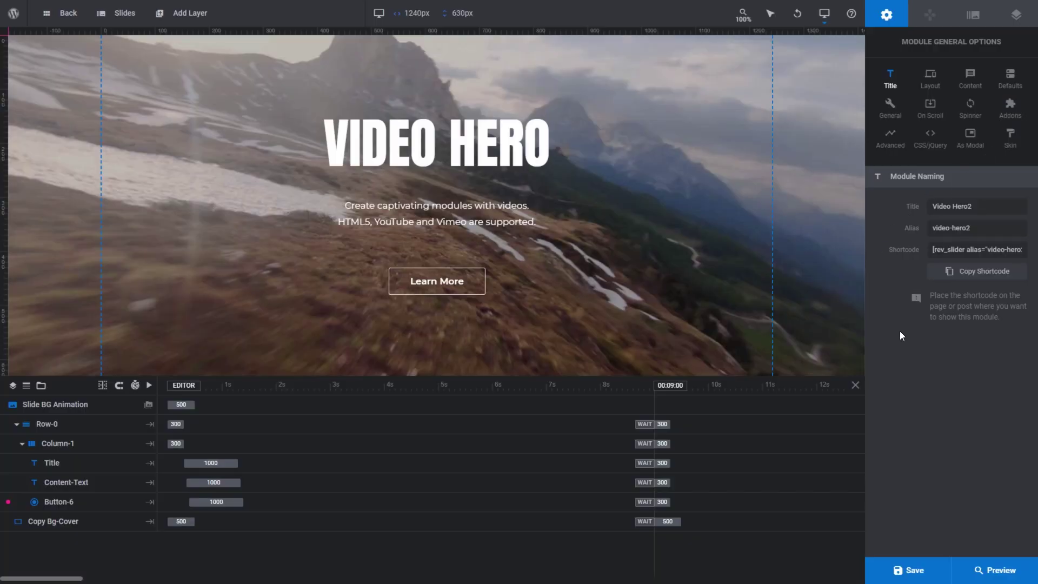
Open the slide's Background settings and inspect the source type list and the MPEG video URL.
left_click(977, 13)
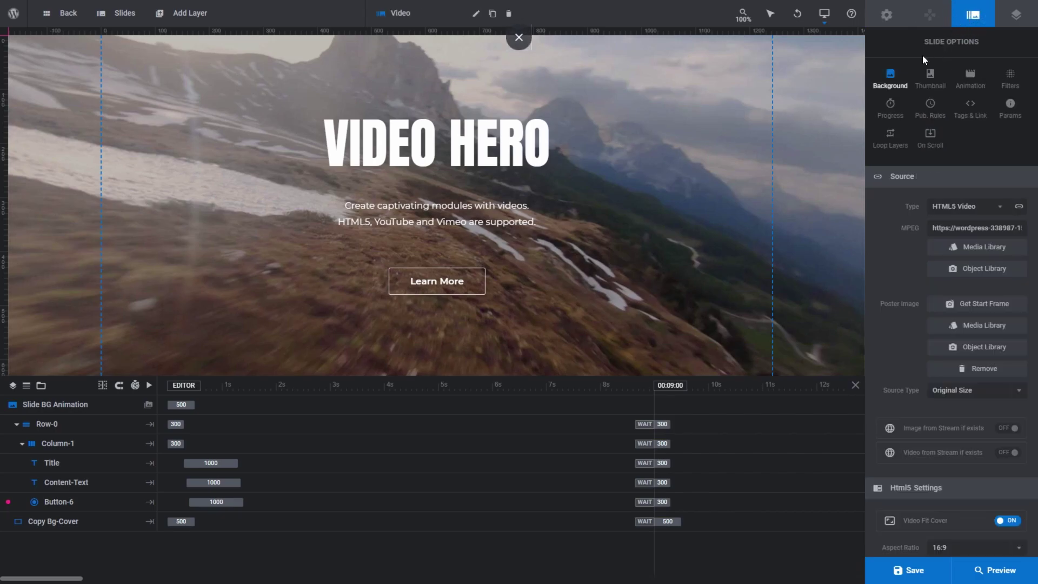
left_click(890, 84)
left_click(999, 208)
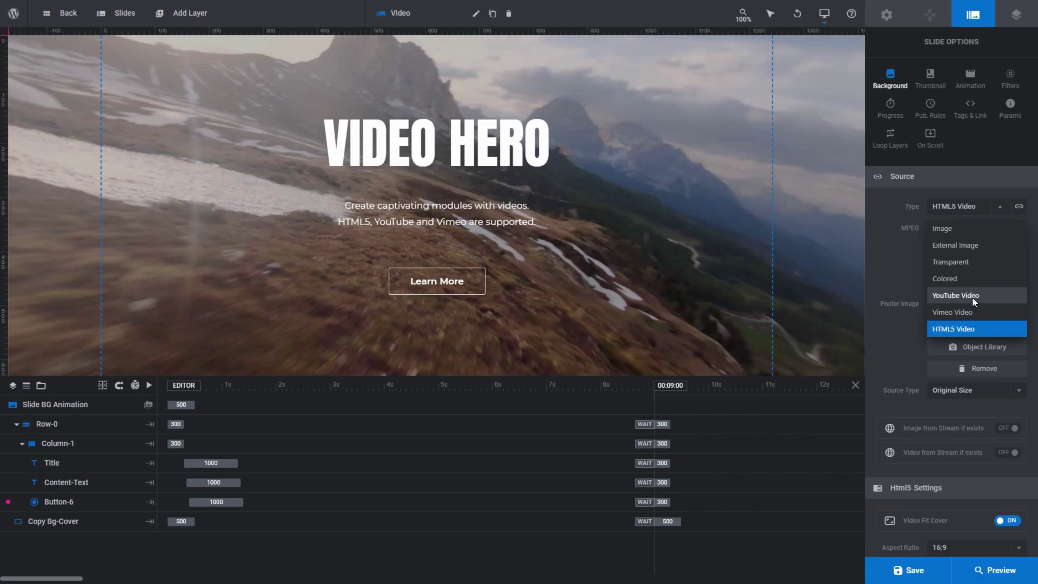
left_click(898, 269)
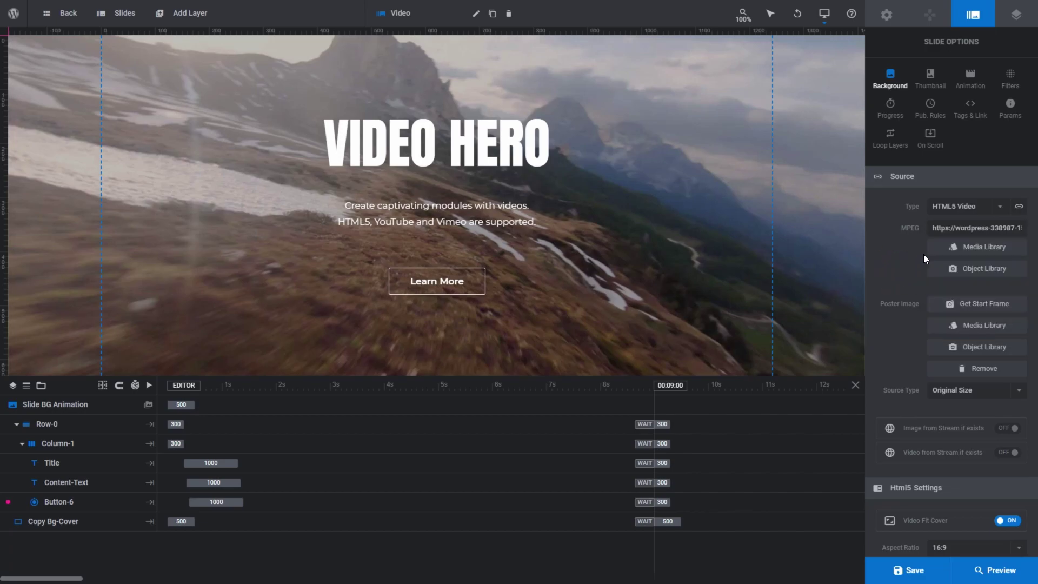
triple_click(945, 227)
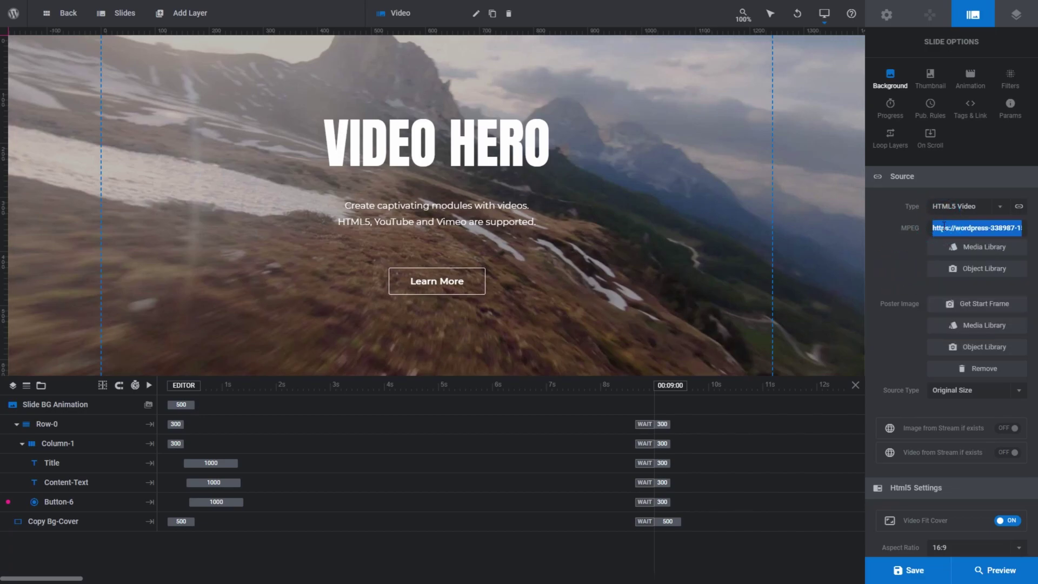
left_click(910, 256)
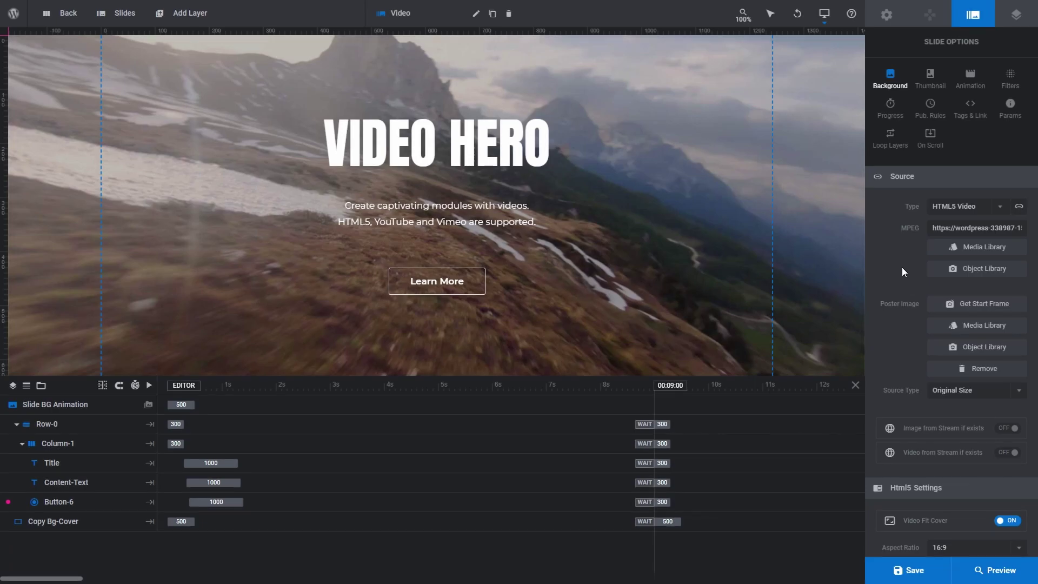
Set the background type to Vimeo Video with ID 190537820 and Vimeo Poster, then preview.
left_click(1000, 213)
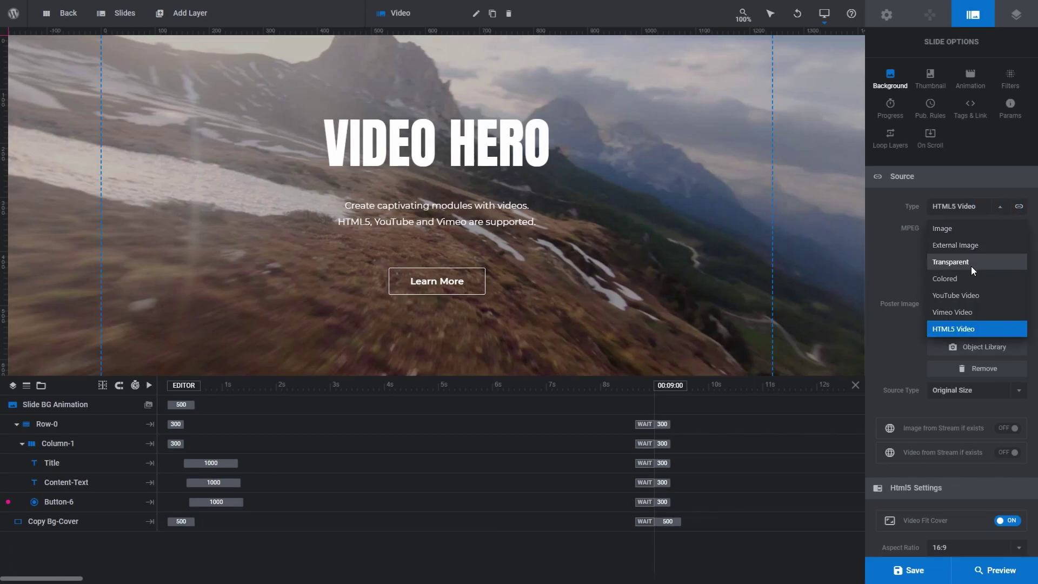
left_click(963, 312)
left_click(981, 225)
type("190537820")
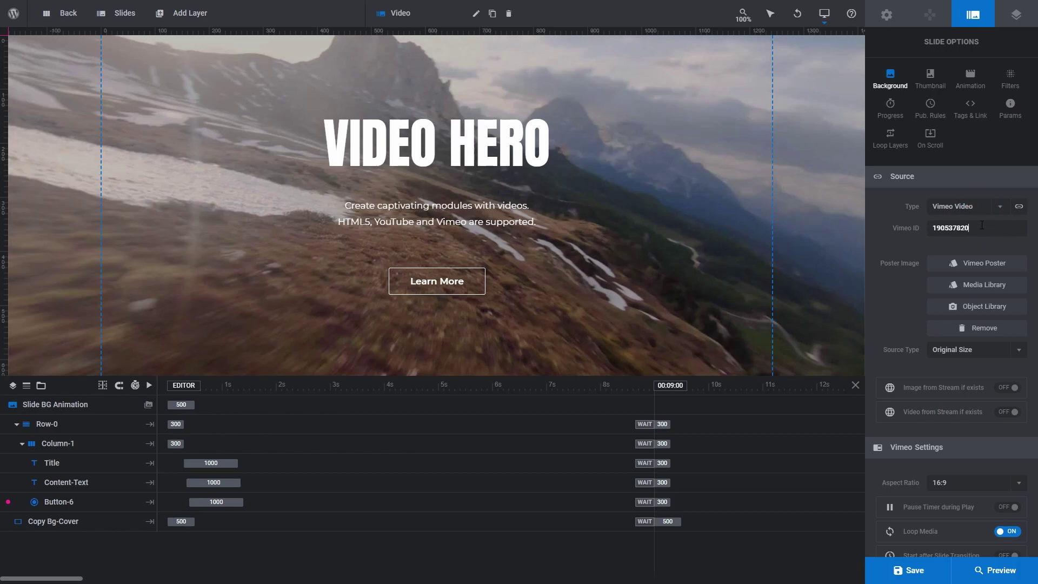
left_click(976, 266)
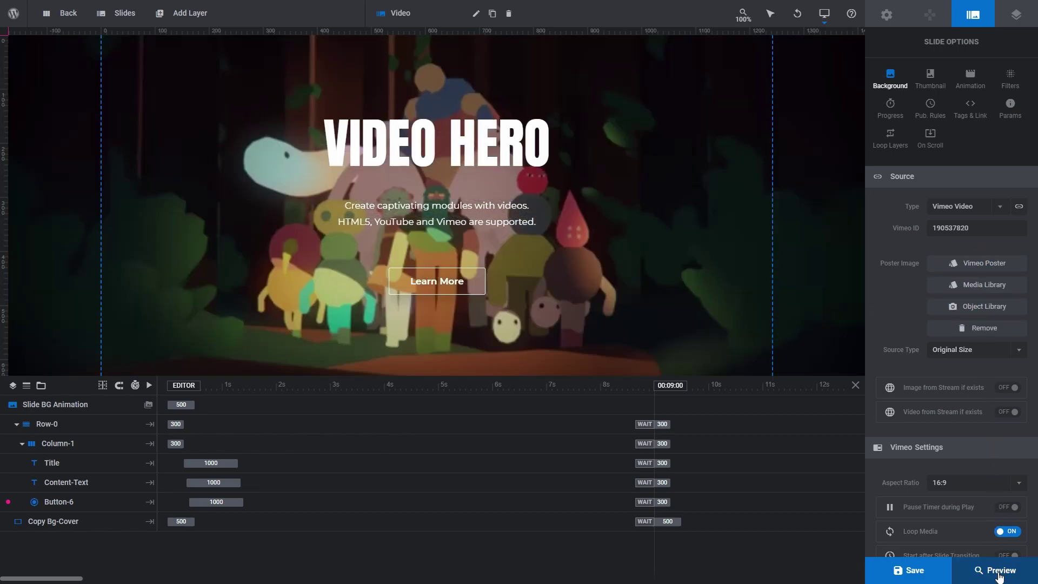
left_click(998, 574)
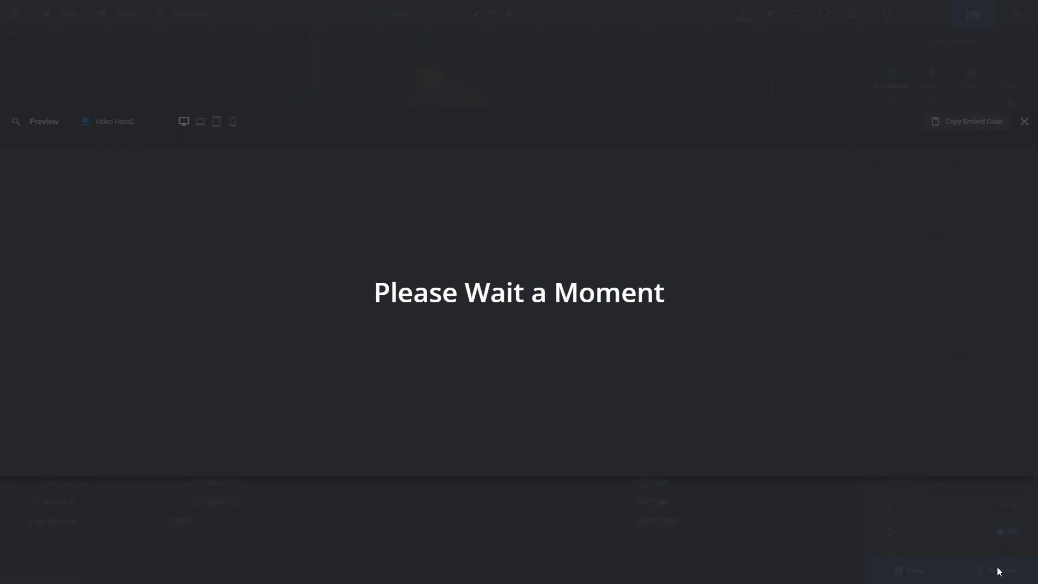